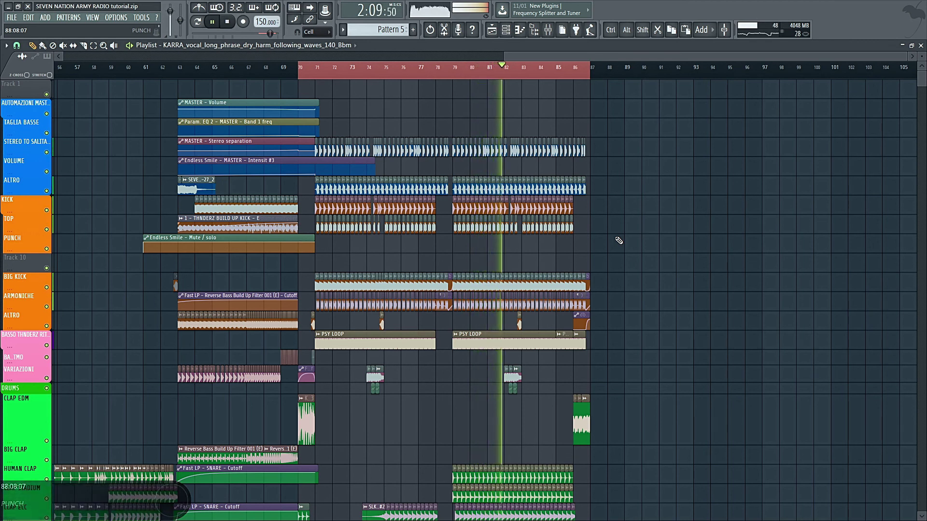
Stop the full playback, solo the KICK track in the playlist and audition it alone from bar 71.
{"action": "scroll", "coordinate": [619, 241], "scroll_direction": "down", "scroll_amount": 1}
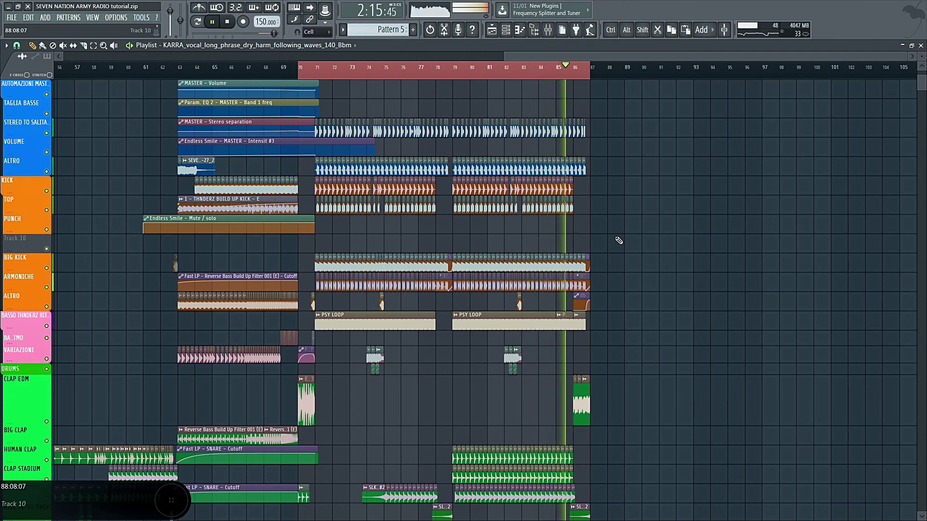
{"action": "key", "text": "space"}
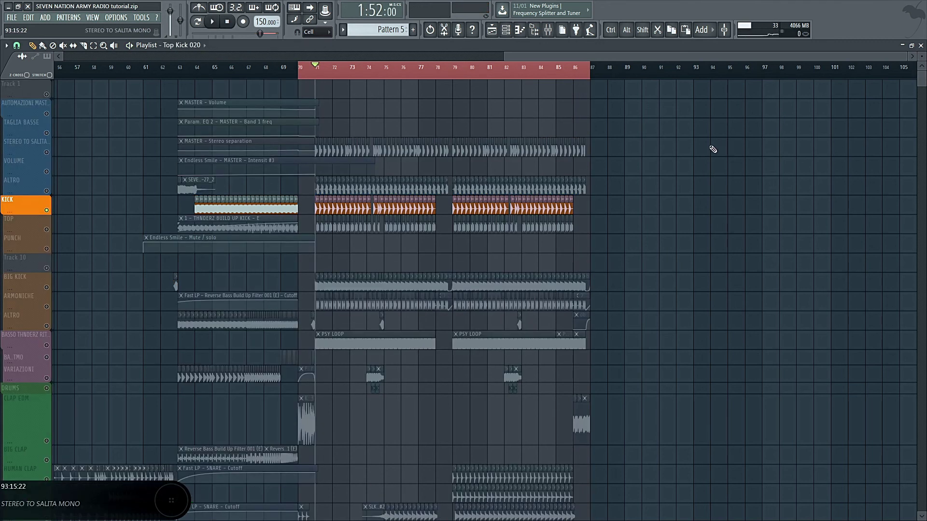
{"action": "key", "text": "space"}
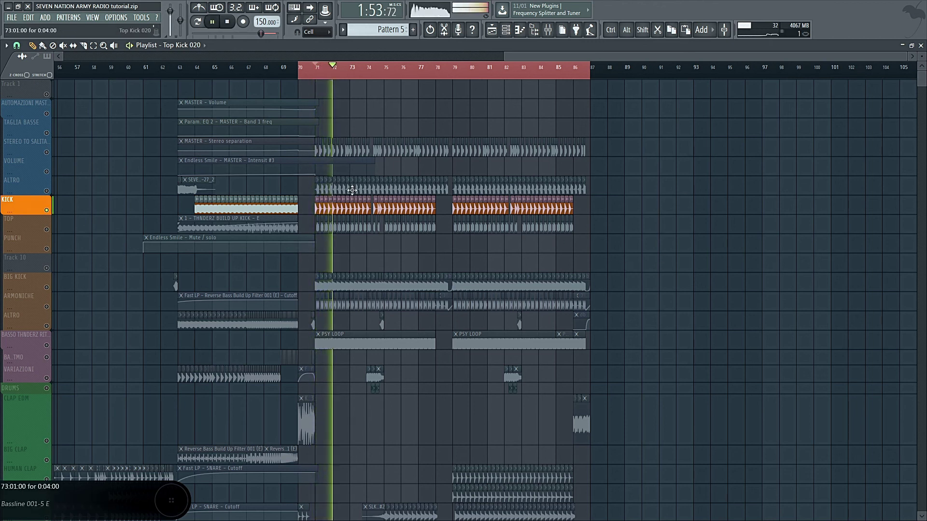
{"action": "key", "text": "space"}
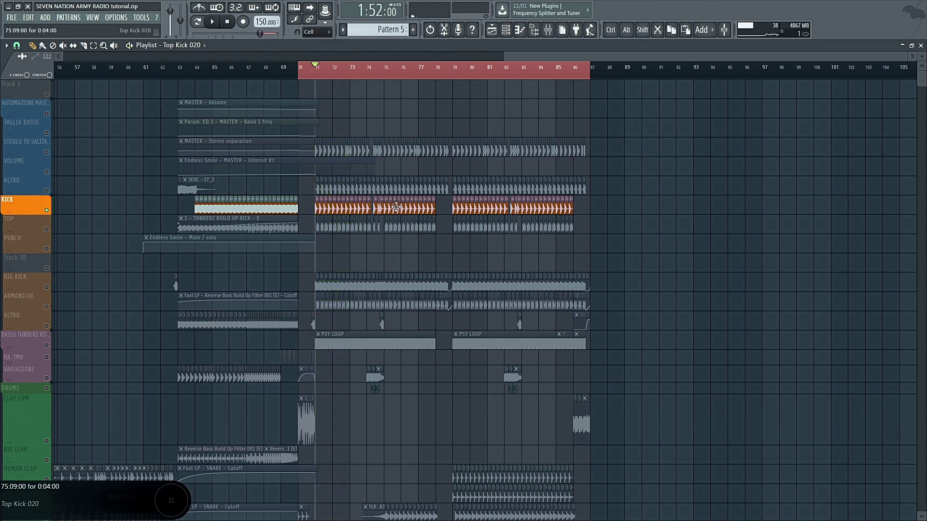
Open FabFilter Pro-Q 2 on the Top Kick 020 clip's mixer channel and audition its 1543.4 Hz band in solo during playback.
{"action": "double_click", "coordinate": [396, 207]}
{"action": "left_click", "coordinate": [534, 37]}
{"action": "left_click", "coordinate": [547, 31]}
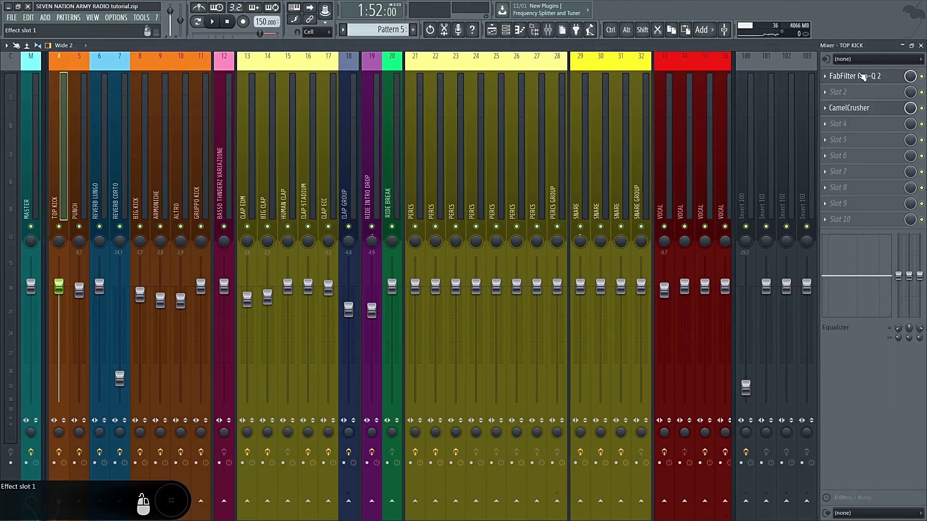
{"action": "left_click", "coordinate": [850, 76]}
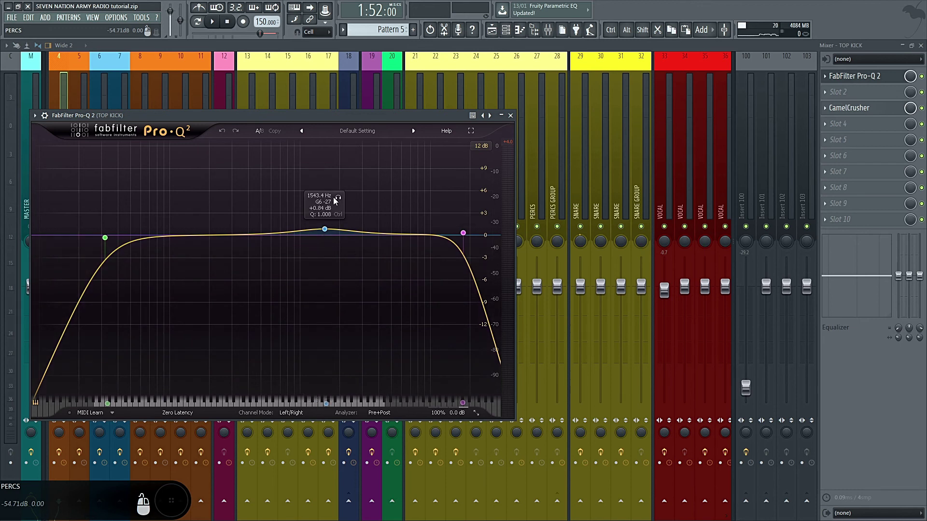
{"action": "key", "text": "space"}
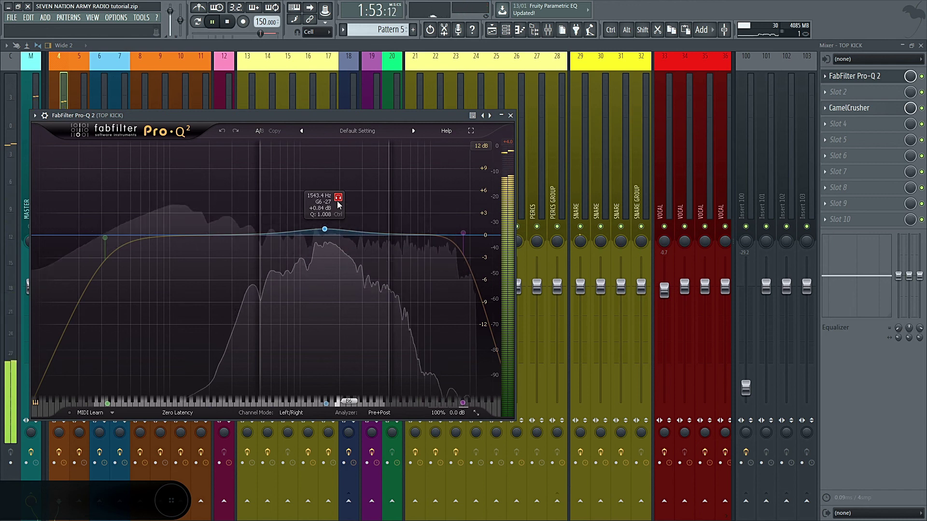
{"action": "left_click_drag", "start_coordinate": [339, 205], "coordinate": [339, 204]}
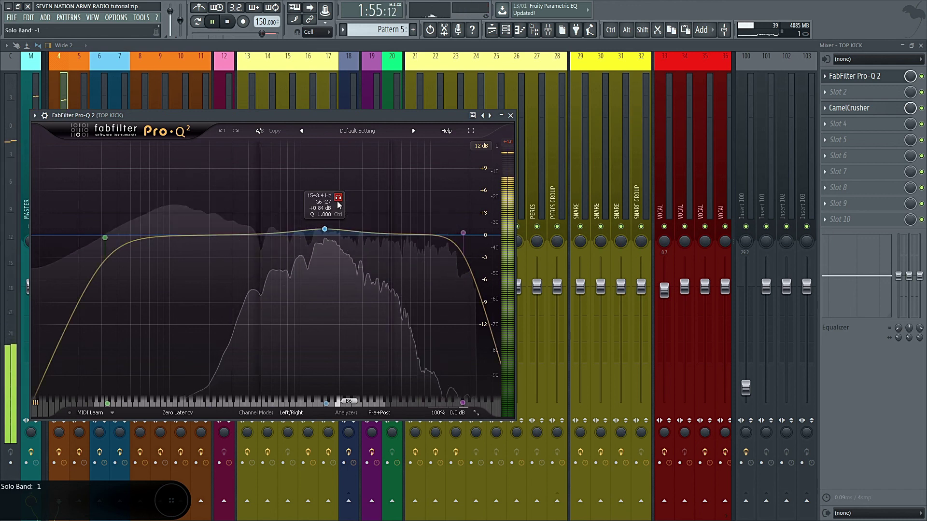
{"action": "key", "text": "space"}
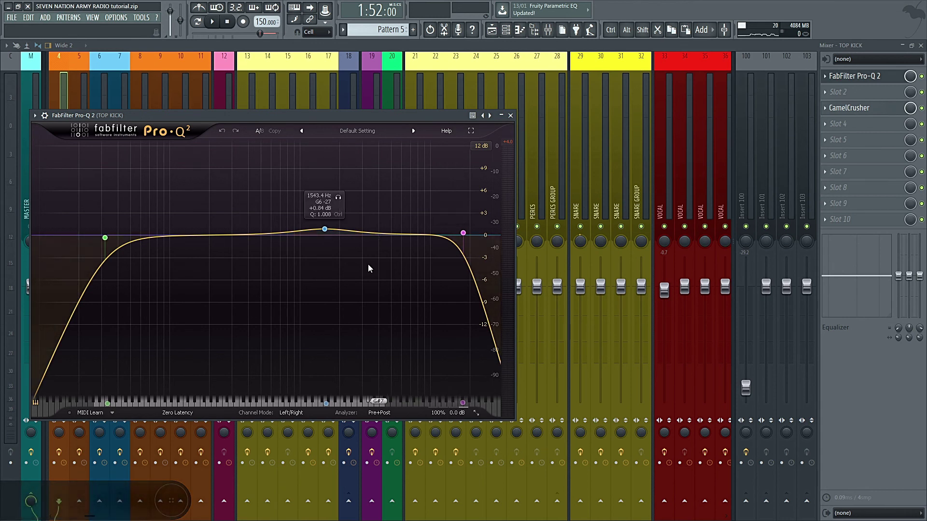
Inspect the CamelCrusher settings on the TOP KICK channel, and close the mixer and all plugin windows.
{"action": "left_click", "coordinate": [849, 107]}
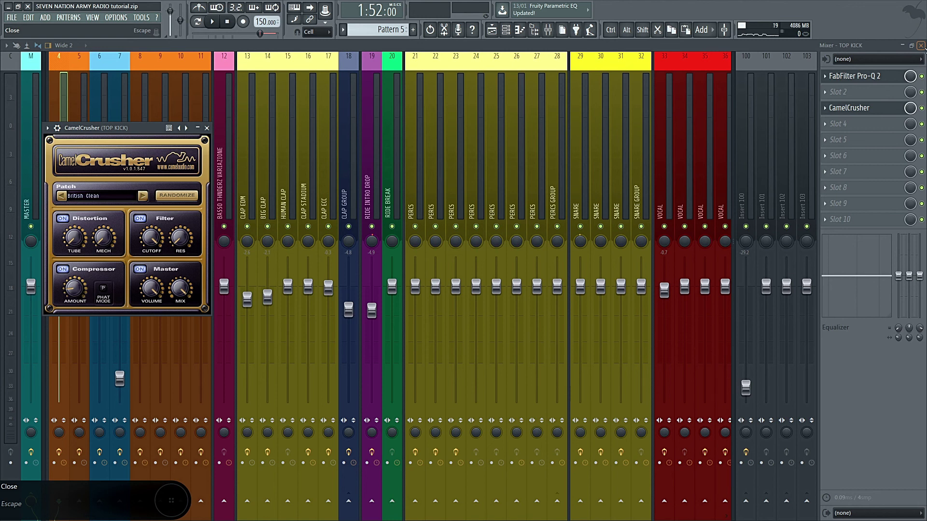
{"action": "left_click", "coordinate": [921, 46]}
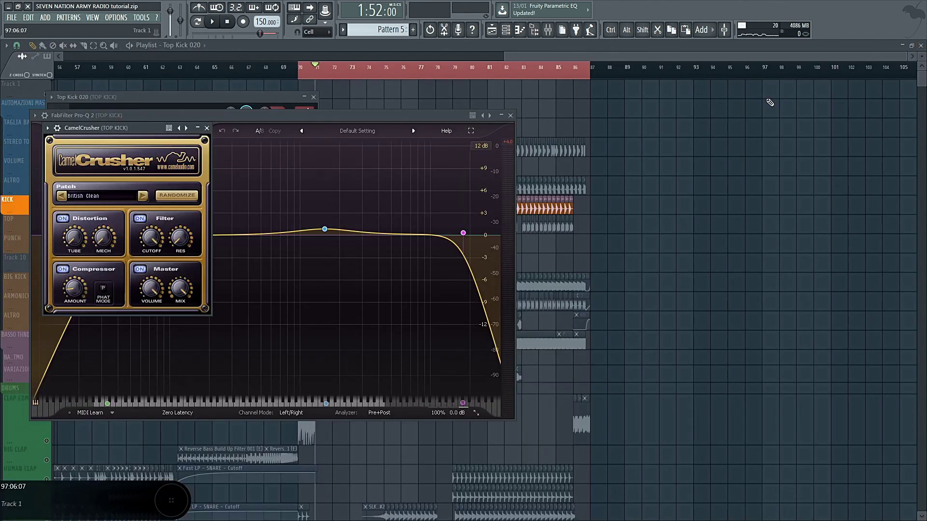
{"action": "key", "text": "F12"}
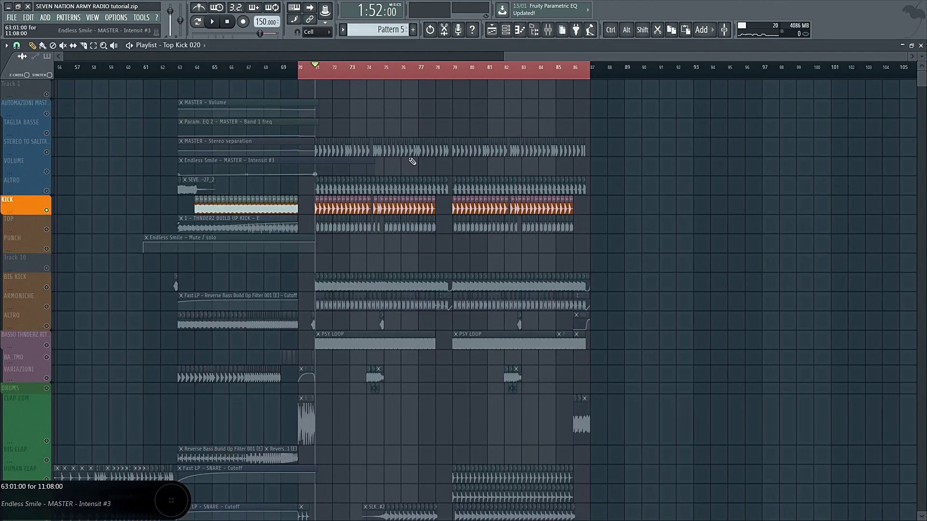
Solo the STEREO TO SALITA MONO track, play it and view the sample settings of its PING PONG KICK PSY clip.
{"action": "left_click", "coordinate": [52, 155]}
{"action": "key", "text": "space"}
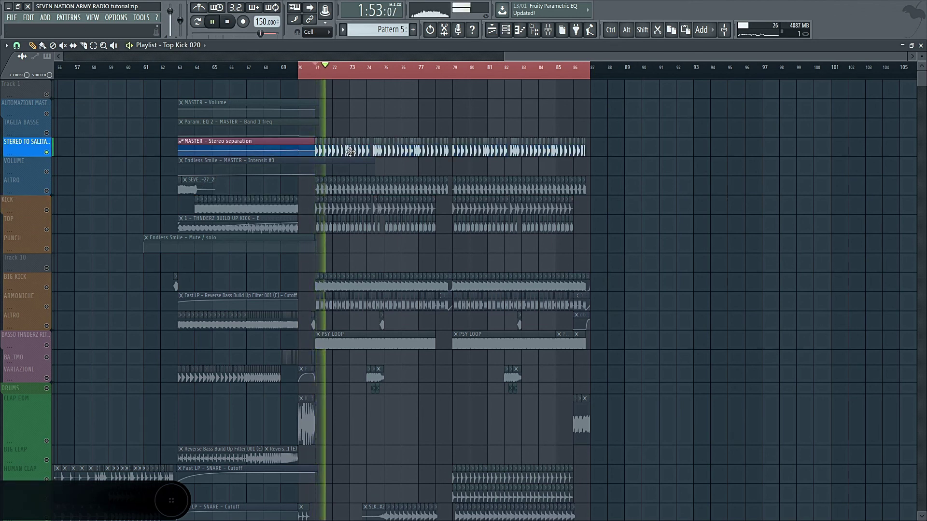
{"action": "double_click", "coordinate": [350, 152]}
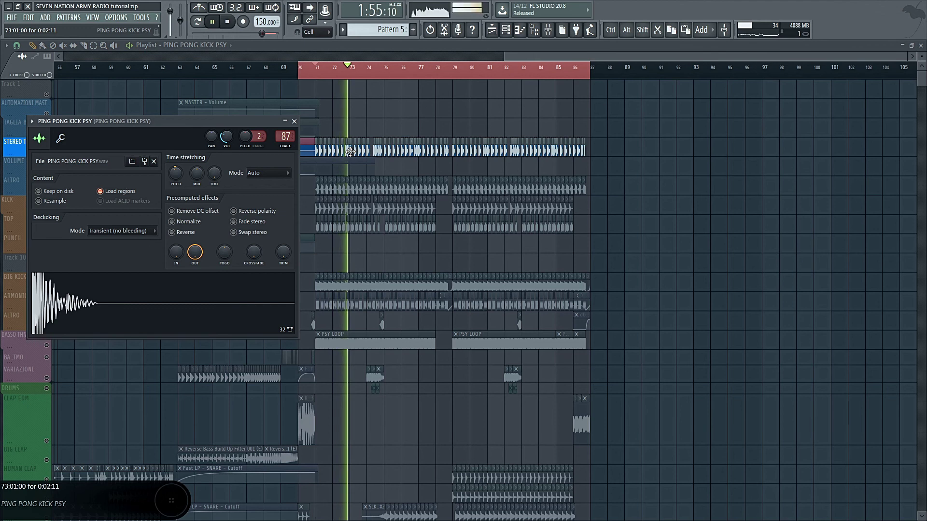
{"action": "key", "text": "space"}
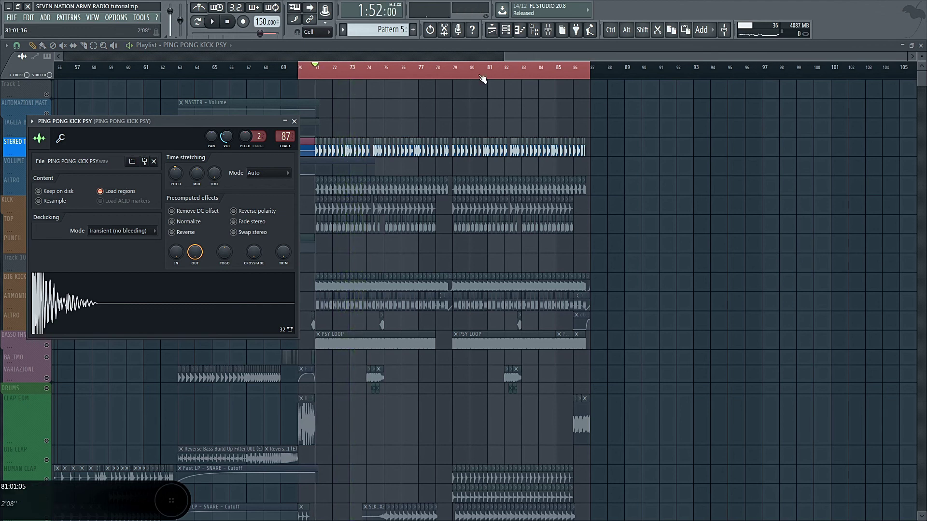
{"action": "key", "text": "Escape"}
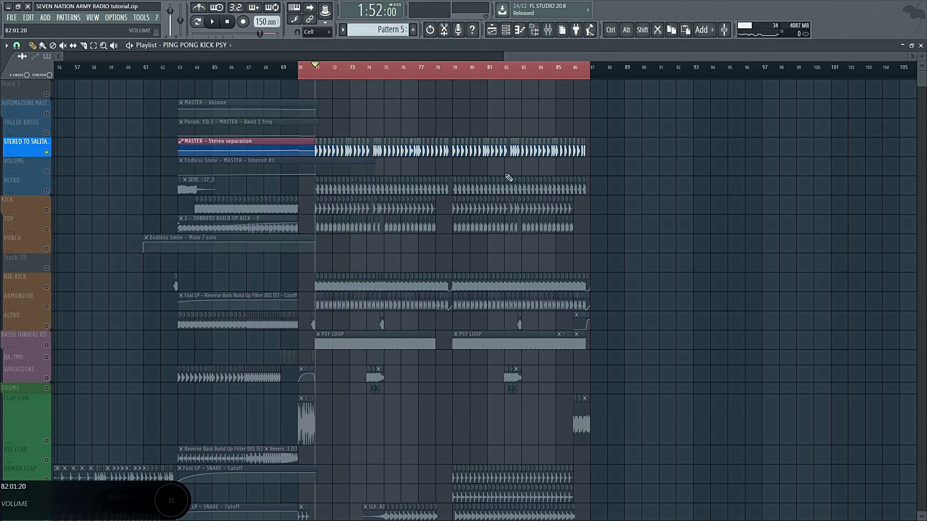
Inspect the FabFilter Pro-Q 2 and Kickstart effects on the PING PONG KICK PSY mixer channel, and close all their windows.
{"action": "double_click", "coordinate": [507, 151]}
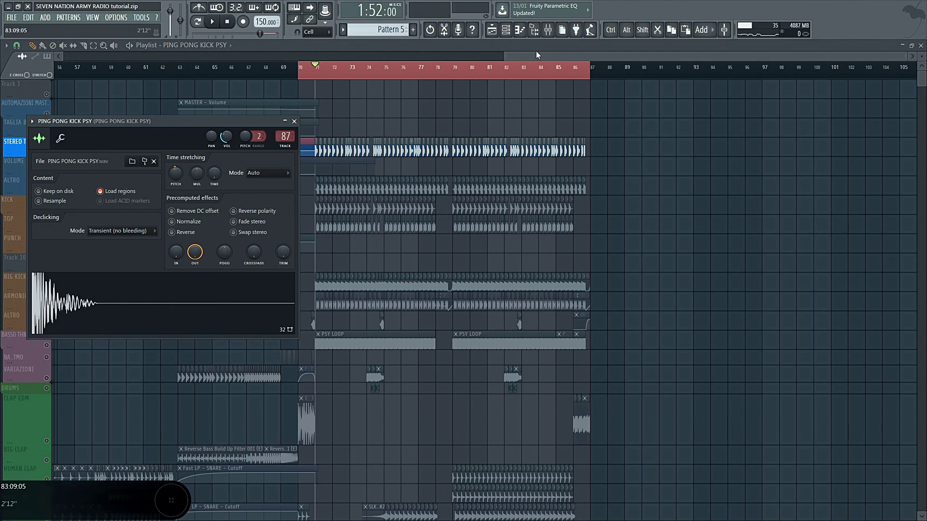
{"action": "left_click", "coordinate": [548, 31]}
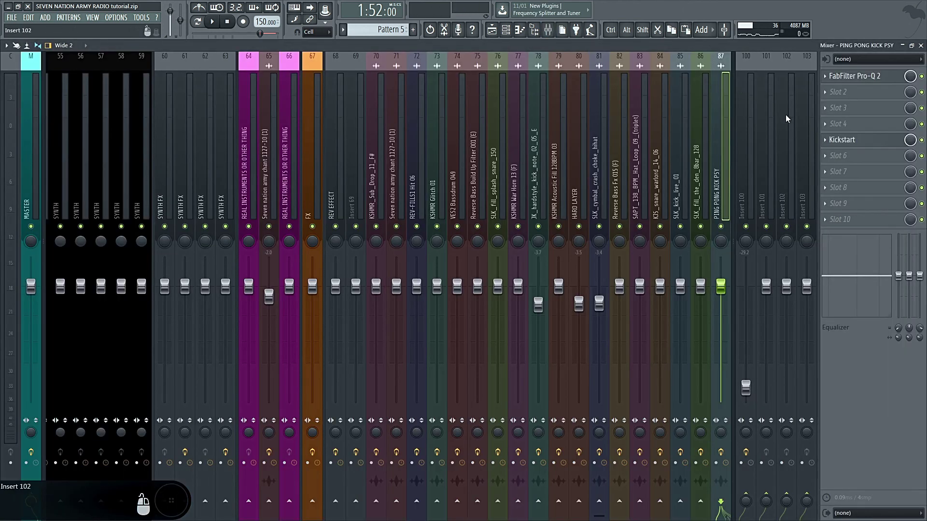
{"action": "left_click", "coordinate": [853, 78]}
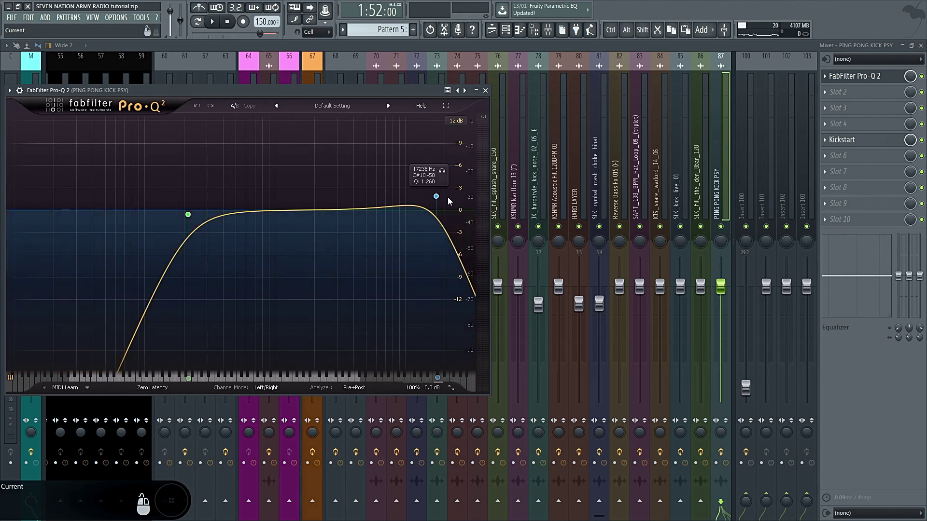
{"action": "left_click", "coordinate": [850, 143]}
{"action": "left_click", "coordinate": [921, 45]}
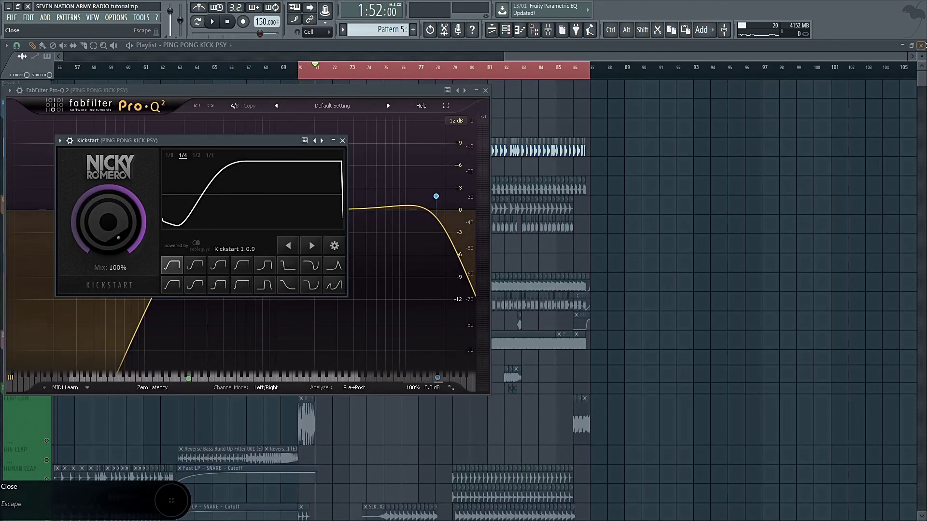
{"action": "key", "text": "Escape"}
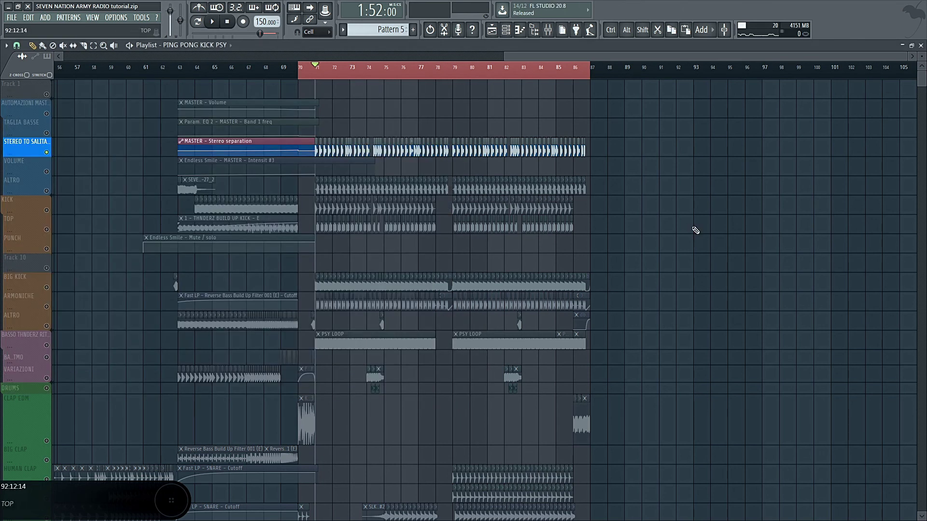
Unmute the KICK track alongside STEREO TO SALITA MONO and audition the two layers together.
{"action": "left_click", "coordinate": [49, 214]}
{"action": "key", "text": "space"}
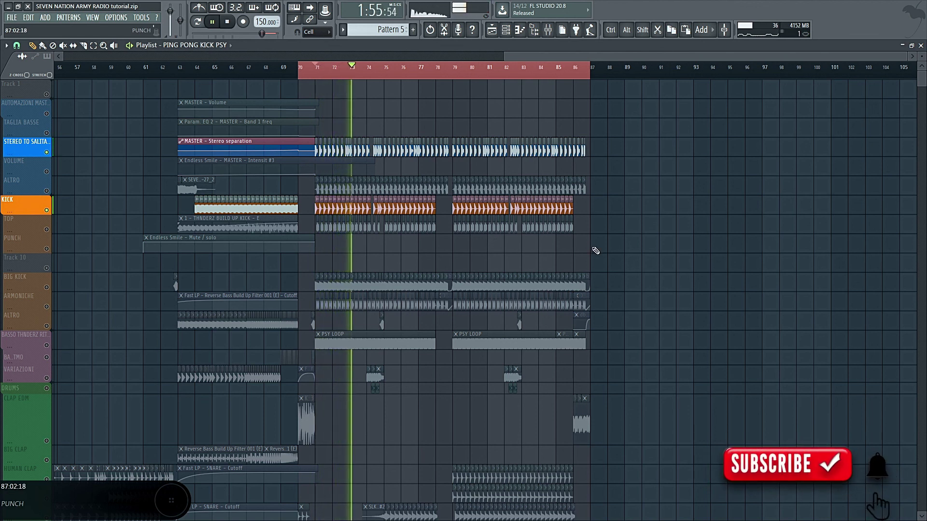
{"action": "key", "text": "space"}
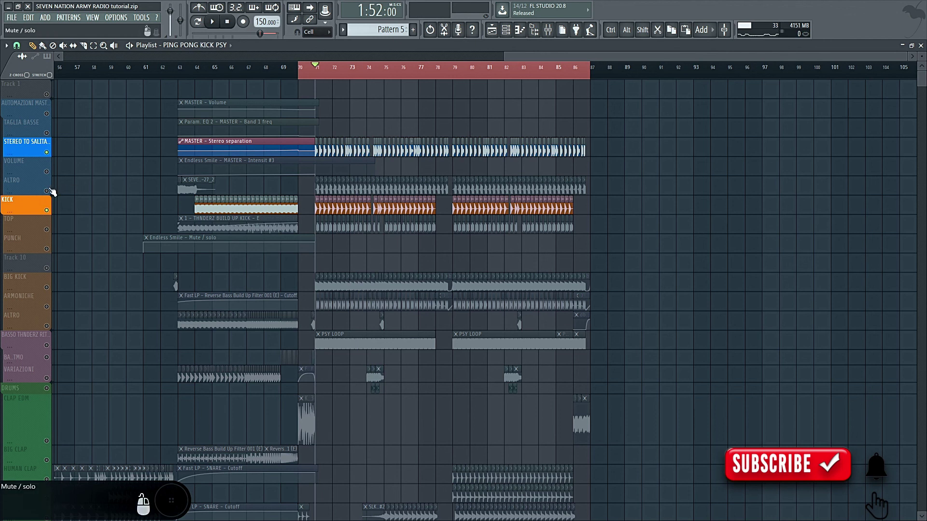
Solo the blue ALTRO track, view its Bassline 001-5 E sample settings and audition the track.
{"action": "left_click", "coordinate": [51, 191]}
{"action": "double_click", "coordinate": [334, 190]}
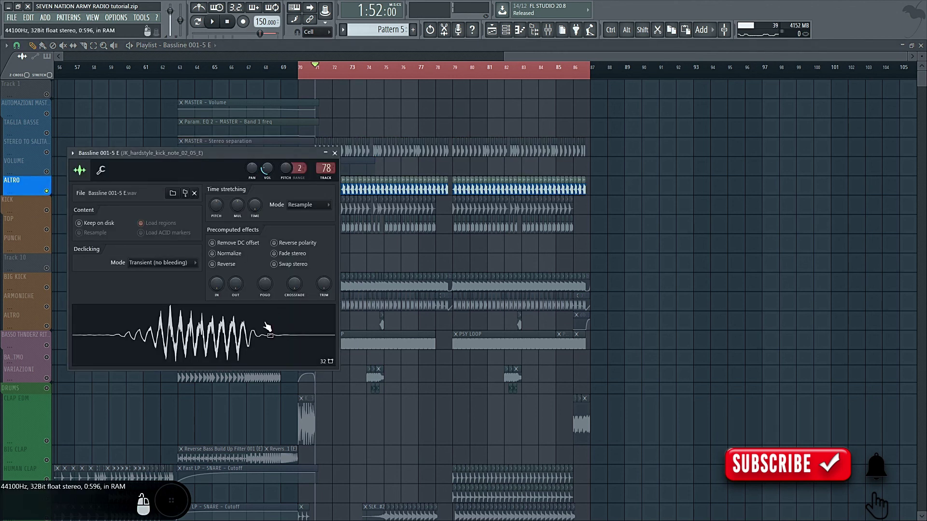
{"action": "left_click", "coordinate": [334, 153]}
{"action": "key", "text": "space"}
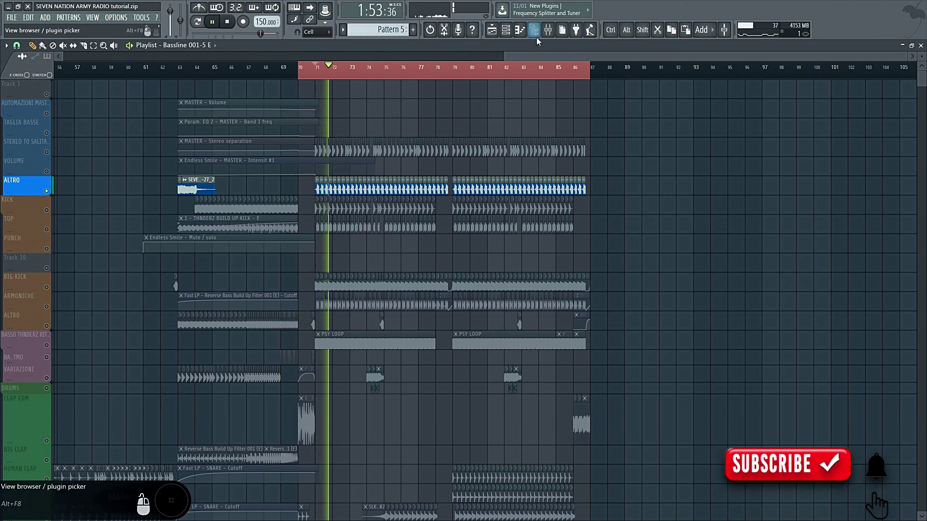
{"action": "key", "text": "space"}
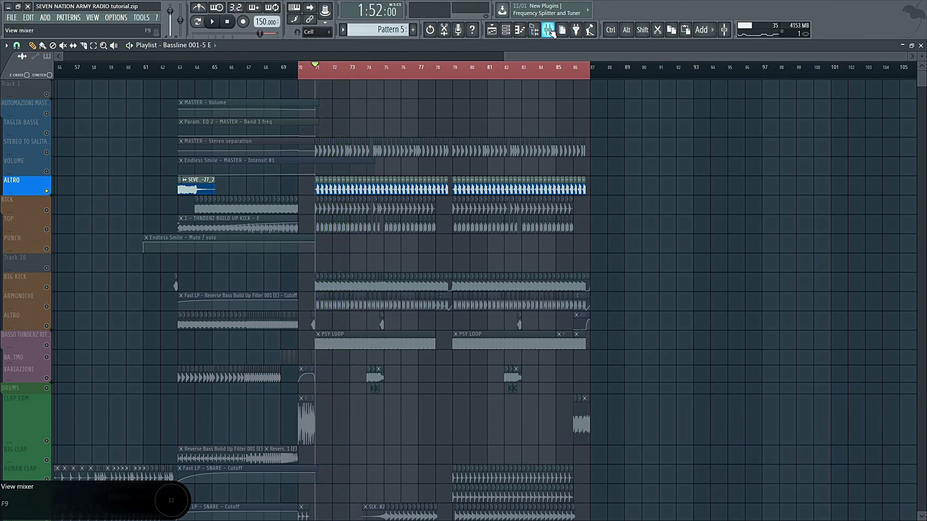
Inspect FabFilter Pro-Q 2, Kickstart and CamelCrusher on the Bassline 001-5 E clip's mixer channel, and close the windows.
{"action": "double_click", "coordinate": [417, 186]}
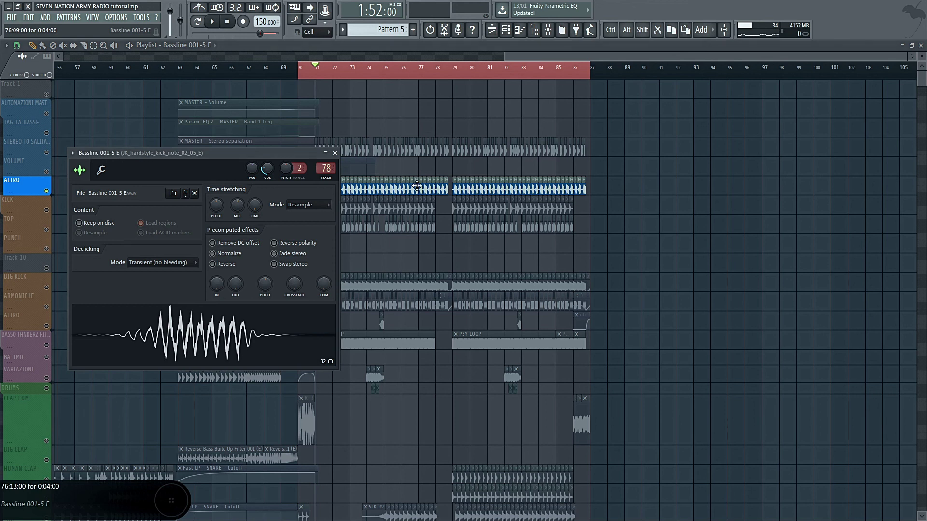
{"action": "left_click", "coordinate": [548, 29]}
{"action": "left_click", "coordinate": [854, 92]}
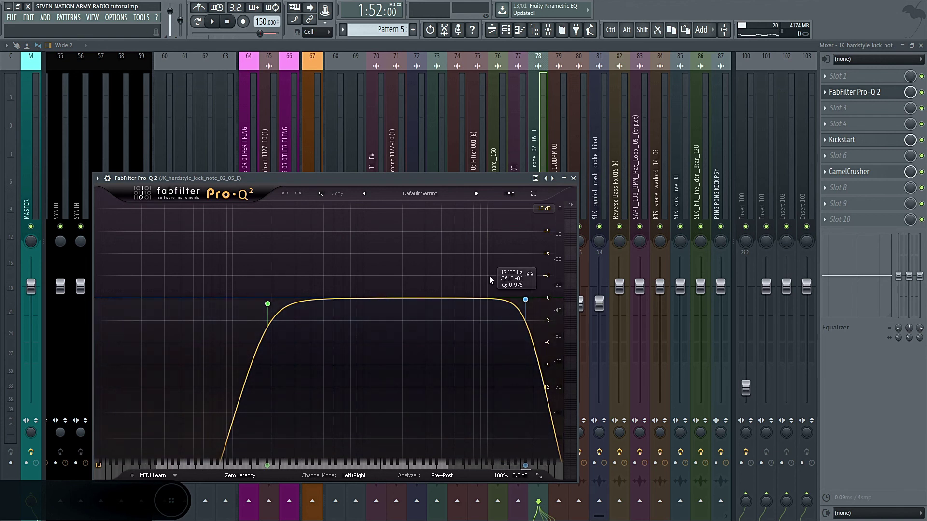
{"action": "left_click", "coordinate": [864, 156]}
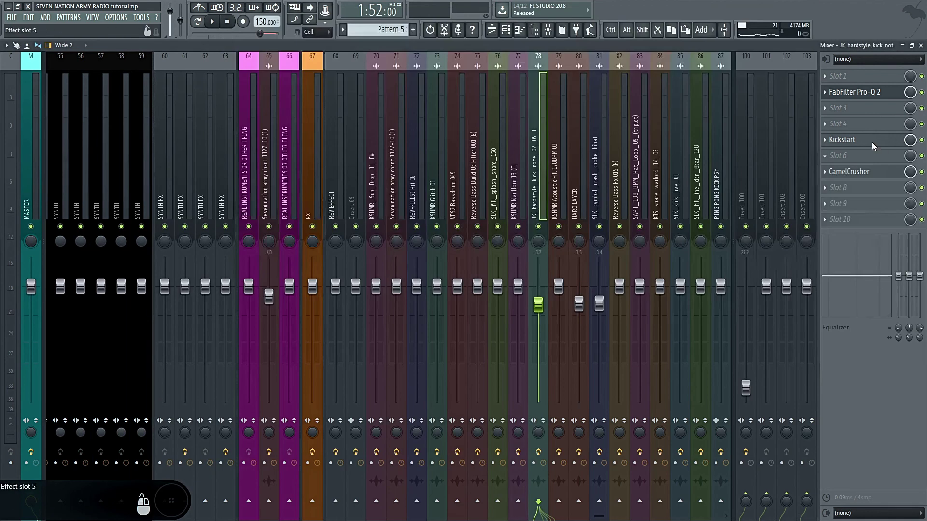
{"action": "left_click", "coordinate": [871, 142]}
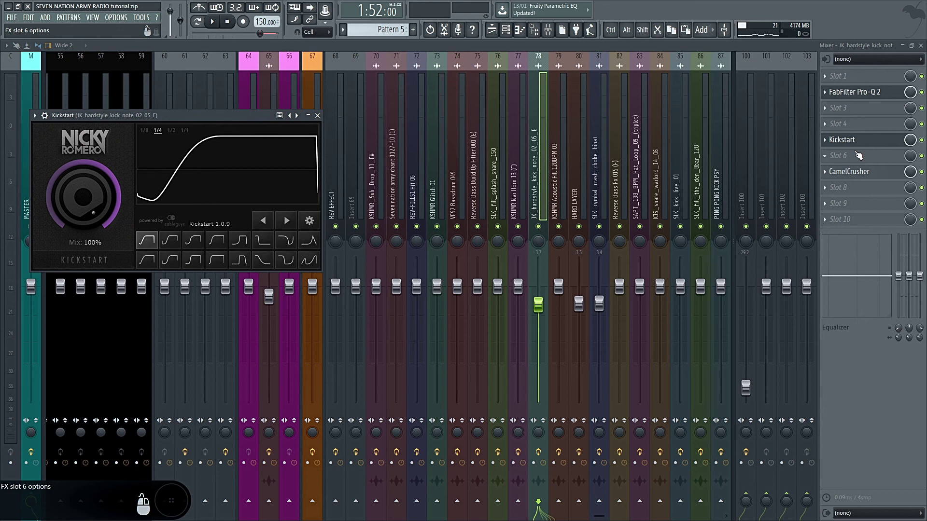
{"action": "left_click", "coordinate": [858, 172]}
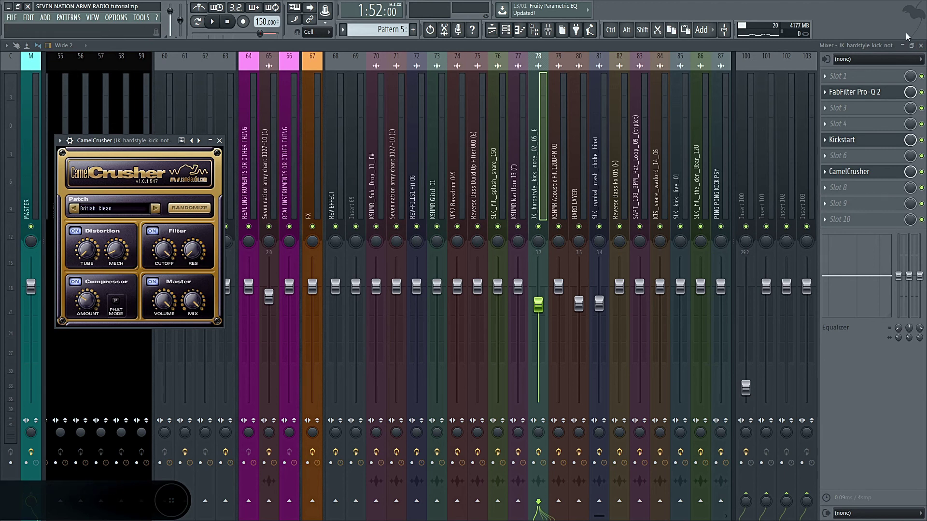
{"action": "left_click", "coordinate": [219, 141]}
{"action": "left_click", "coordinate": [921, 45]}
Unmute the STEREO TO SALITA MONO and KICK tracks alongside the blue ALTRO track and audition the three layers together.
{"action": "scroll", "coordinate": [445, 242], "scroll_direction": "down", "scroll_amount": 2}
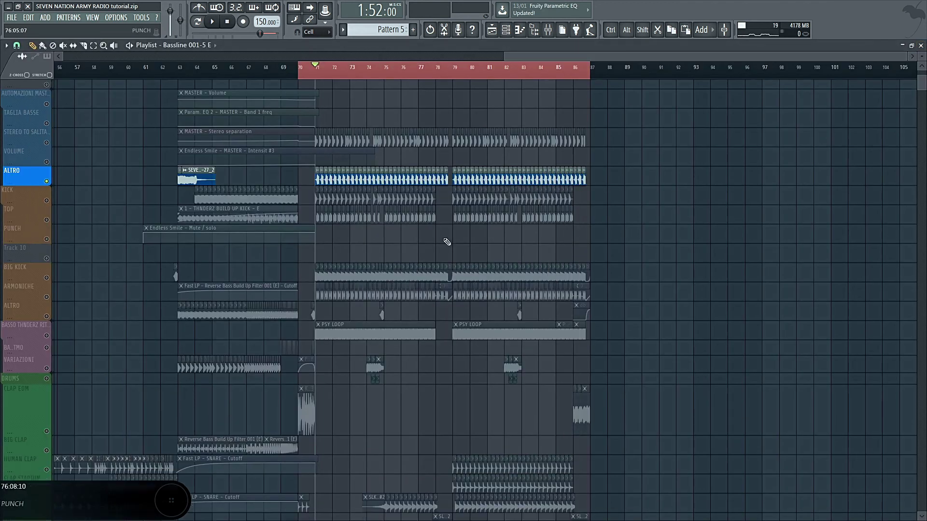
{"action": "left_click", "coordinate": [47, 114]}
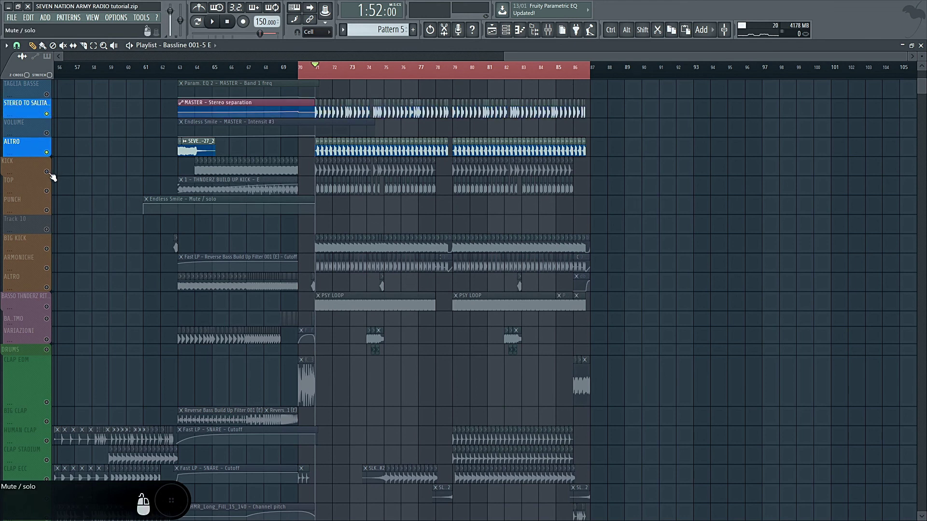
{"action": "left_click", "coordinate": [47, 172]}
{"action": "key", "text": "space"}
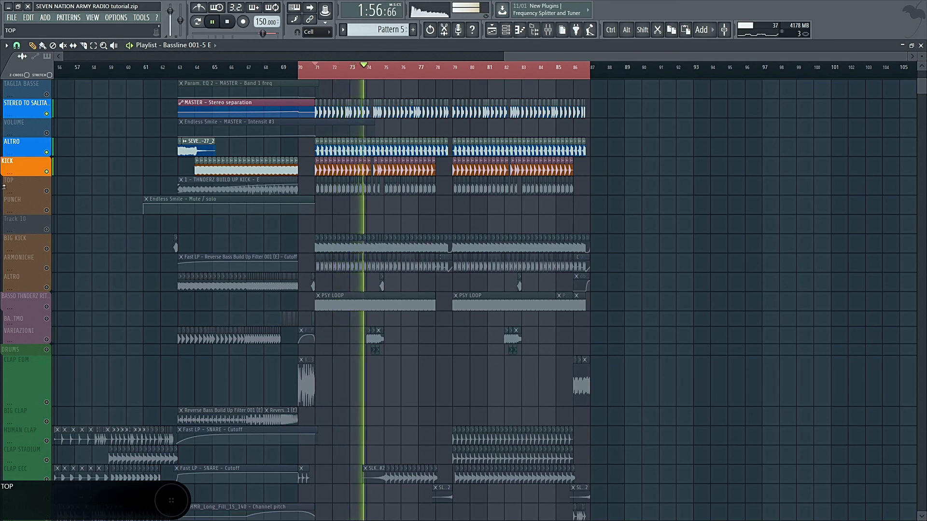
{"action": "key", "text": "space"}
Solo the TOP track, check its BE_Kick29_E_150Bpm clip and audition the track.
{"action": "right_click", "coordinate": [54, 192]}
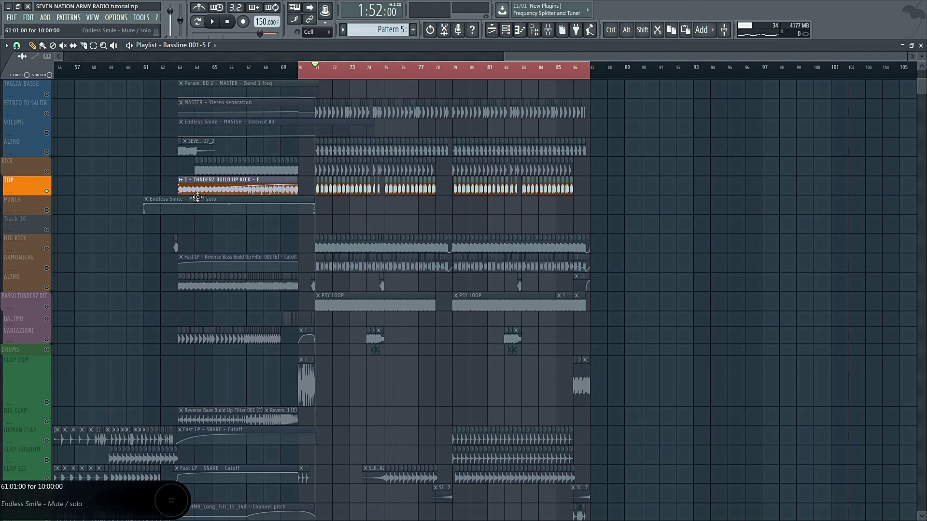
{"action": "double_click", "coordinate": [375, 187]}
{"action": "left_click", "coordinate": [238, 274]}
{"action": "key", "text": "Escape"}
{"action": "key", "text": "space"}
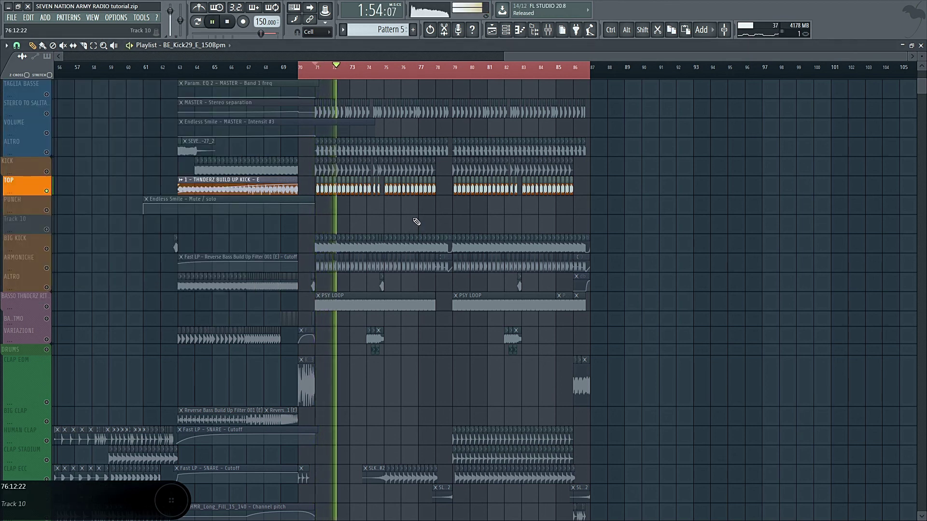
{"action": "key", "text": "space"}
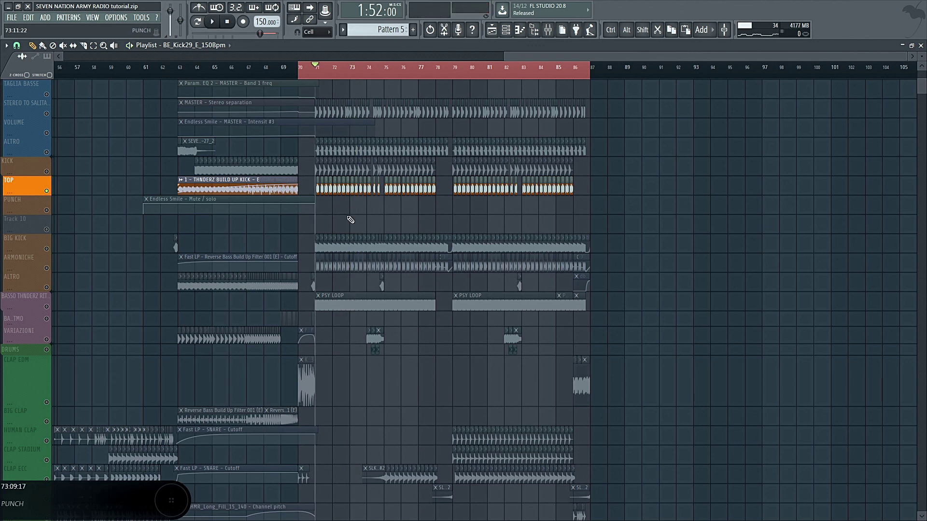
View the BE_Kick29_E_150Bpm sample settings and inspect FabFilter Pro-Q 2 on its REVERB LUNGO mixer channel during playback.
{"action": "double_click", "coordinate": [369, 189]}
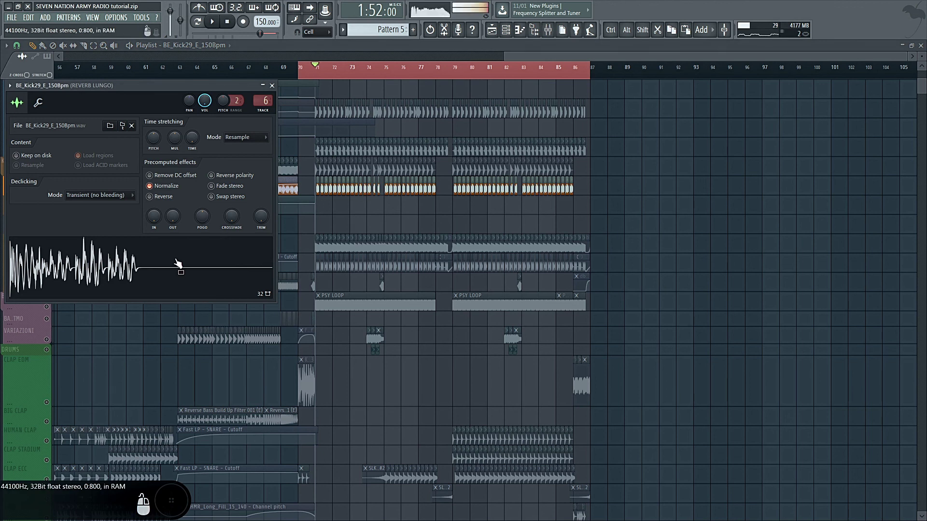
{"action": "left_click", "coordinate": [548, 29]}
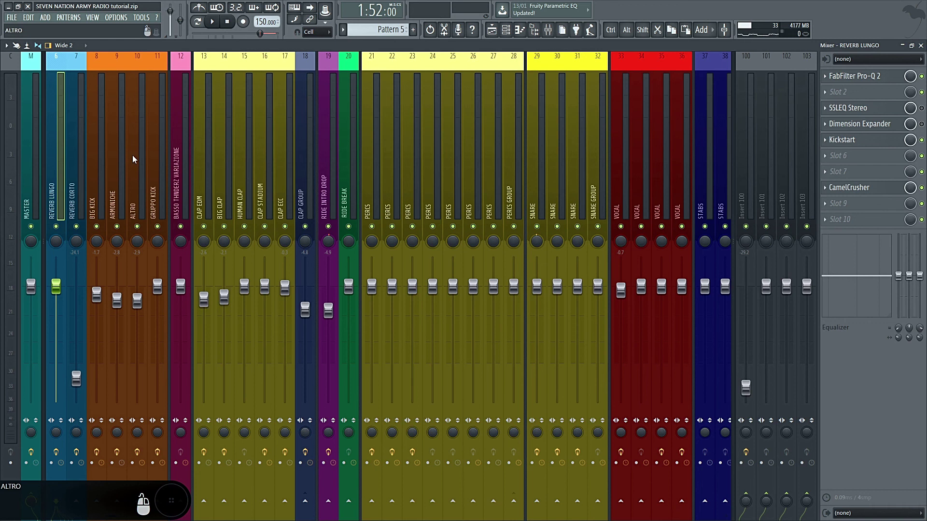
{"action": "key", "text": "space"}
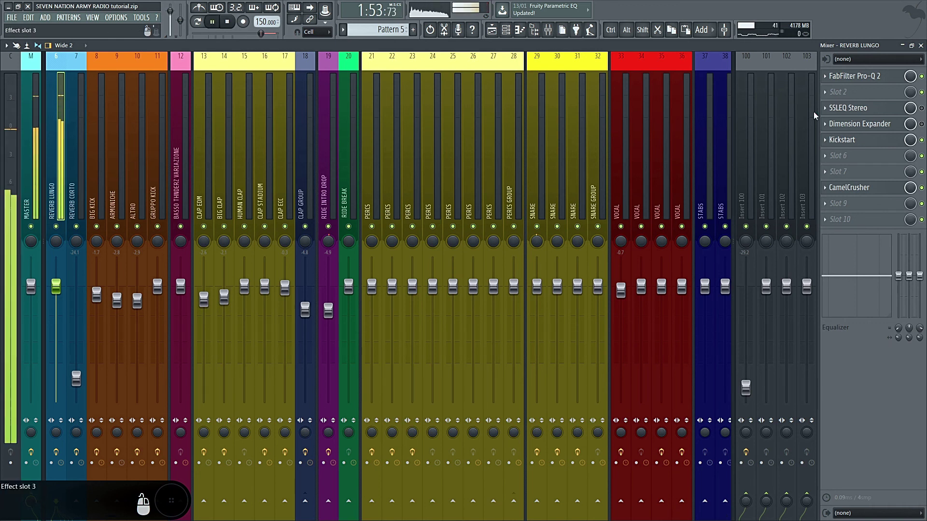
{"action": "left_click", "coordinate": [888, 77]}
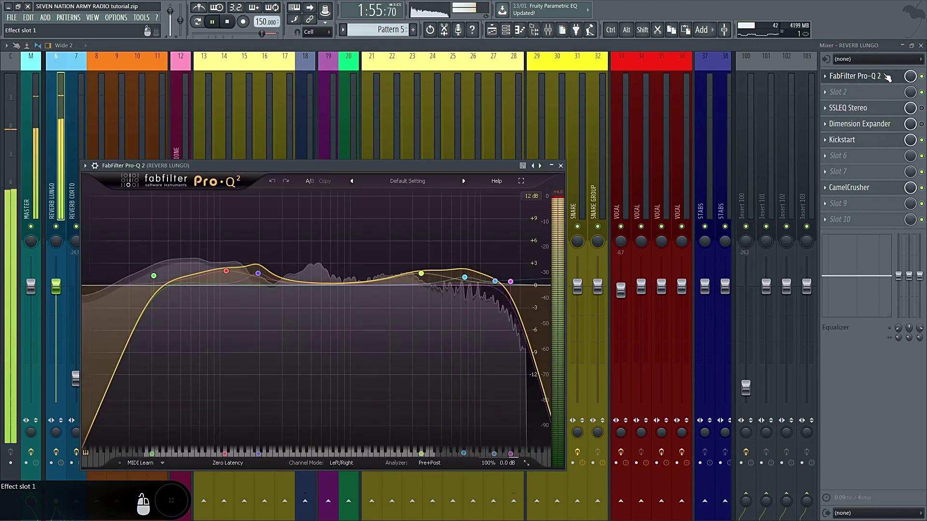
{"action": "key", "text": "space"}
{"action": "left_click_drag", "start_coordinate": [183, 166], "coordinate": [291, 156]}
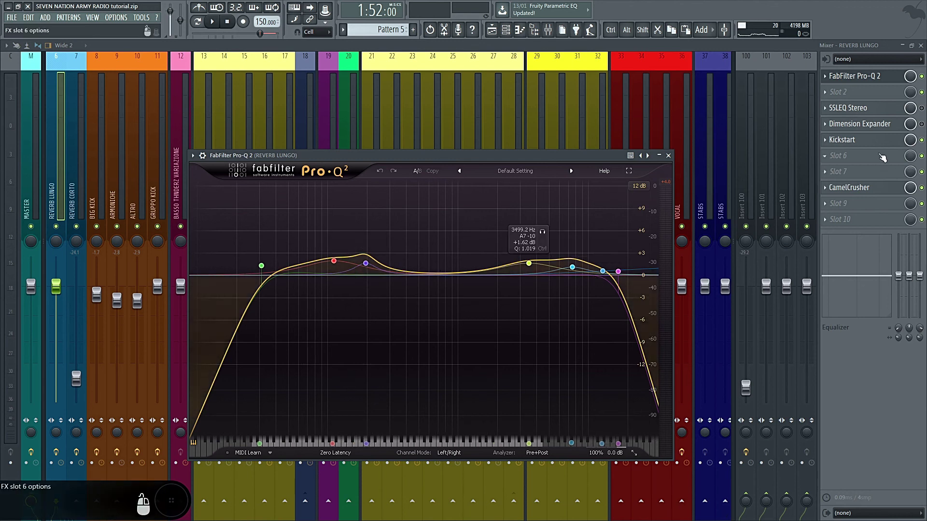
Inspect Kickstart and CamelCrusher on the REVERB LUNGO channel.
{"action": "left_click", "coordinate": [887, 143]}
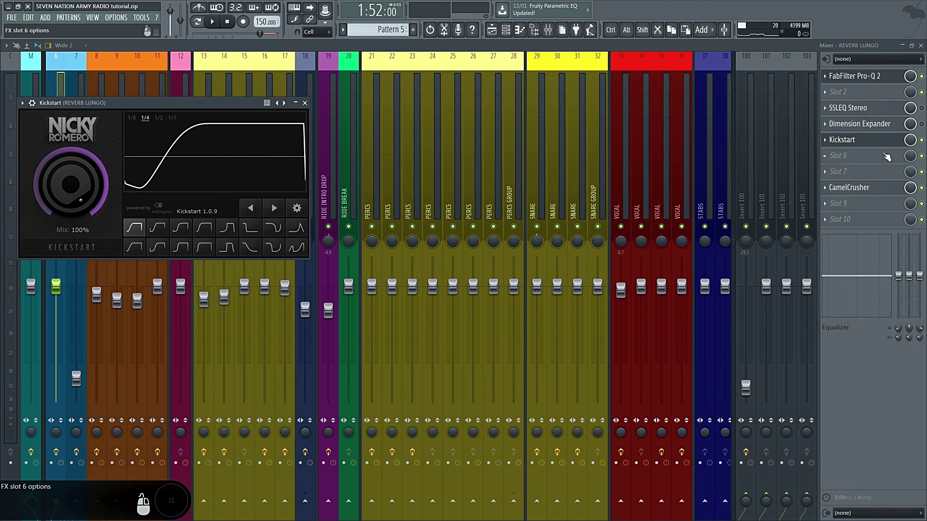
{"action": "left_click", "coordinate": [859, 189]}
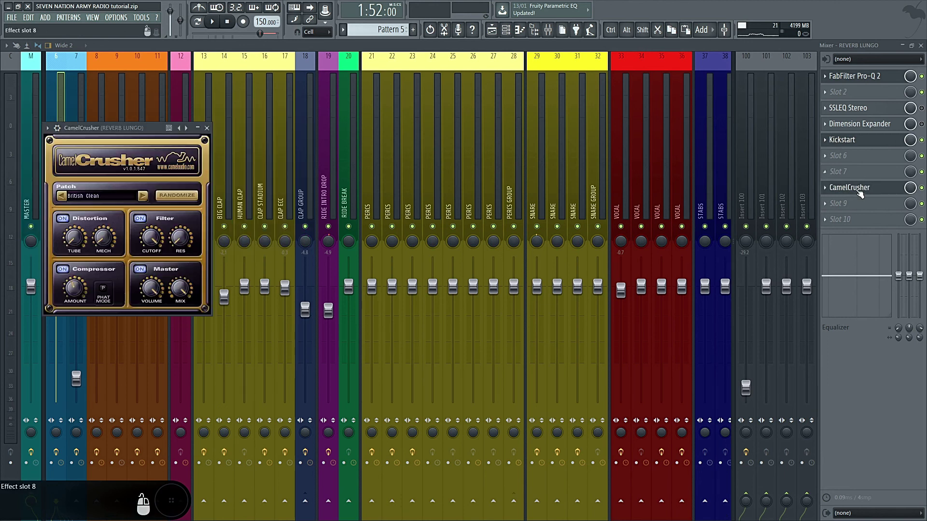
{"action": "left_click", "coordinate": [859, 191]}
{"action": "key", "text": "Escape"}
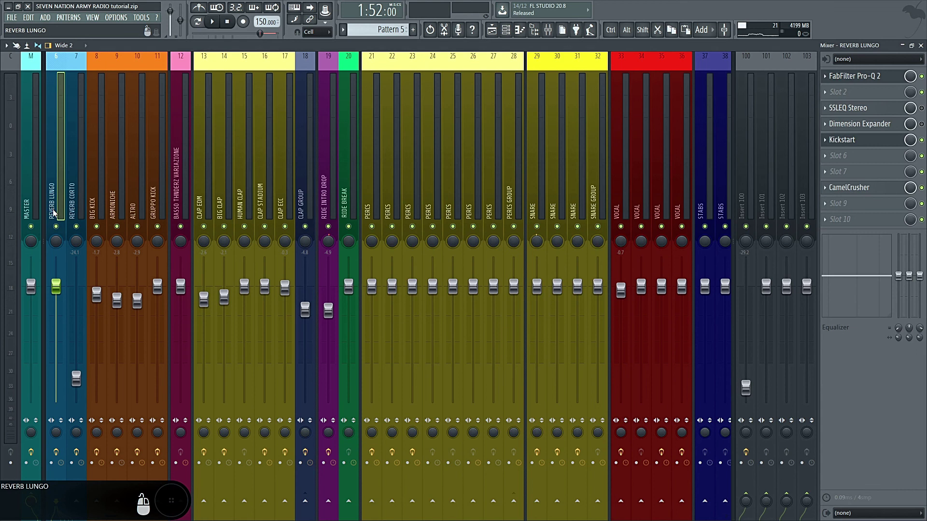
Audition the TOP layer through the REVERB LUNGO channel, and close the mixer and all plugin windows.
{"action": "key", "text": "space"}
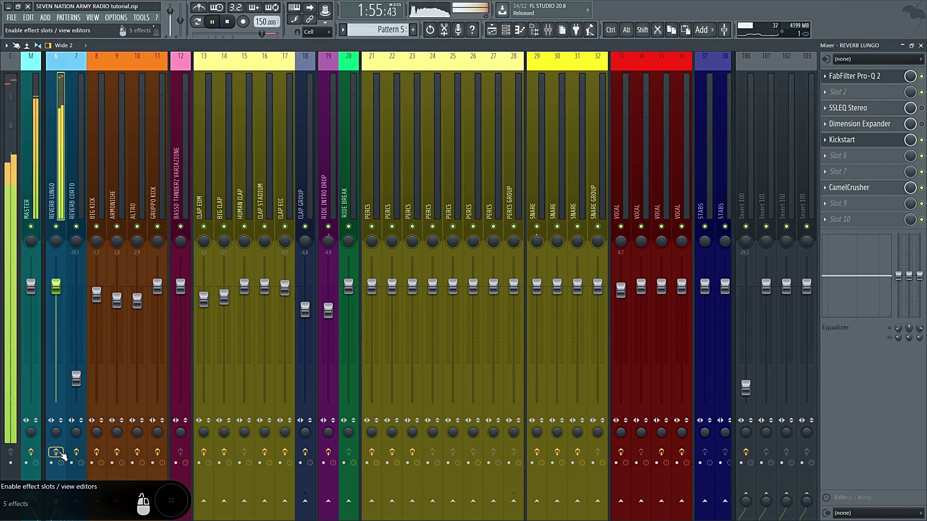
{"action": "key", "text": "space"}
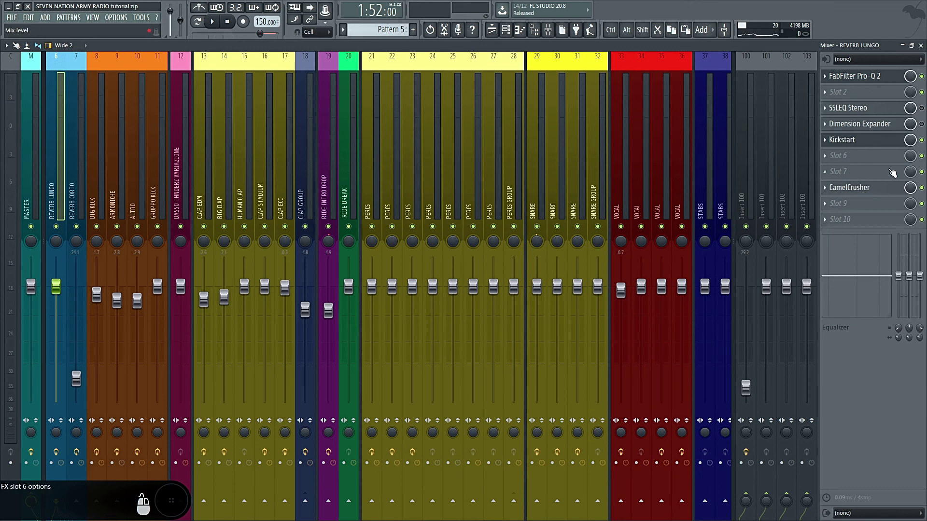
{"action": "left_click", "coordinate": [921, 46]}
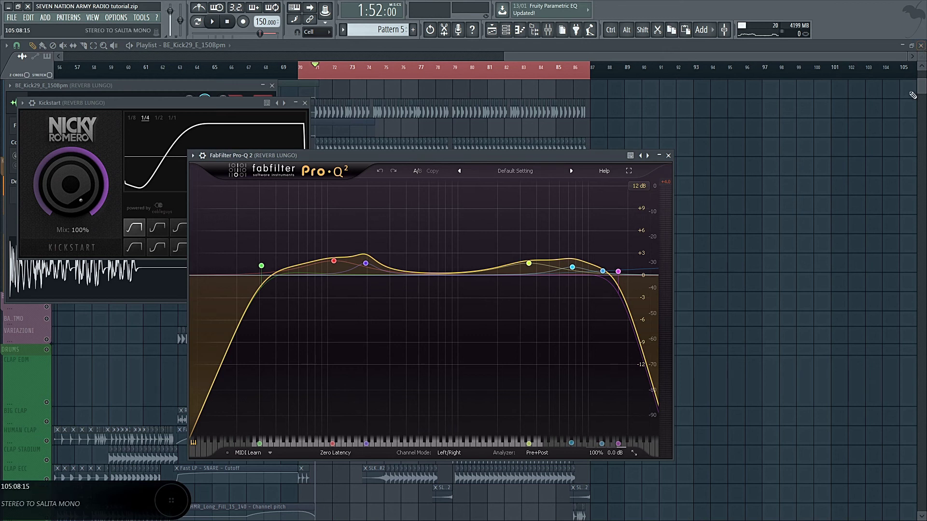
{"action": "key", "text": "F12"}
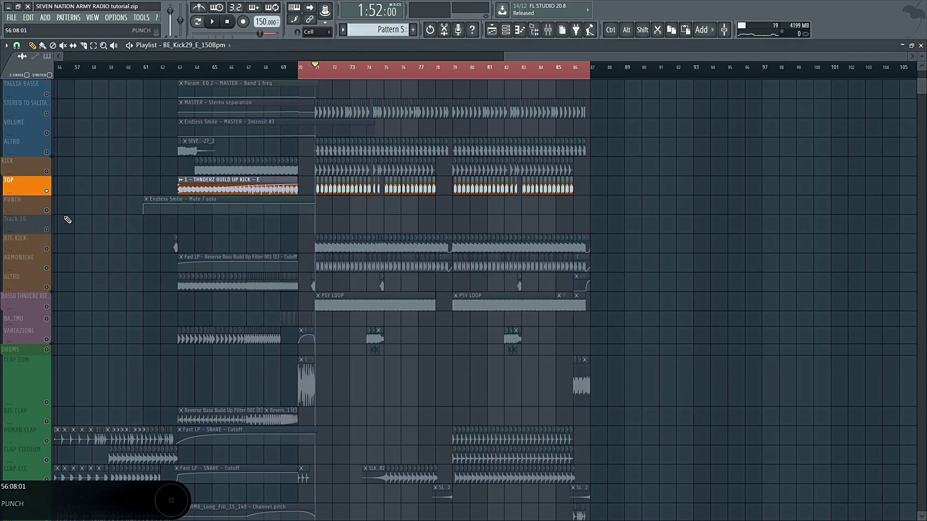
Unmute KICK and the blue tracks from ALTRO up to TAGLIA BASSE alongside TOP and audition them together.
{"action": "left_click_drag", "start_coordinate": [46, 171], "coordinate": [48, 84]}
{"action": "scroll", "coordinate": [105, 178], "scroll_direction": "down", "scroll_amount": 1}
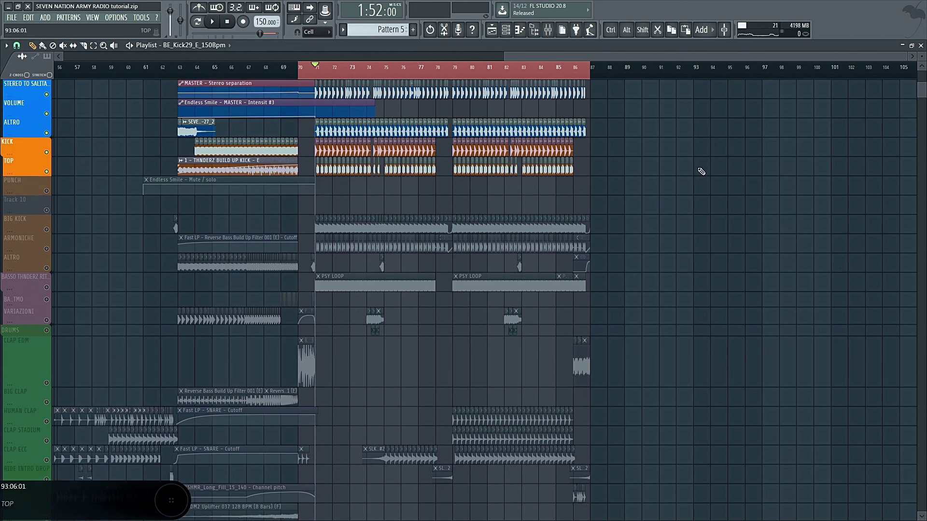
{"action": "scroll", "coordinate": [700, 170], "scroll_direction": "up", "scroll_amount": 2}
{"action": "key", "text": "space"}
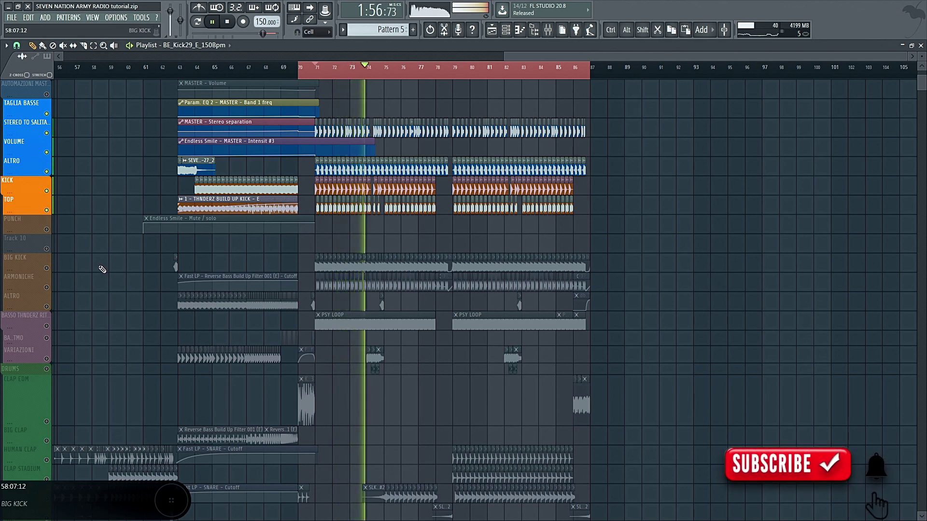
{"action": "key", "text": "space"}
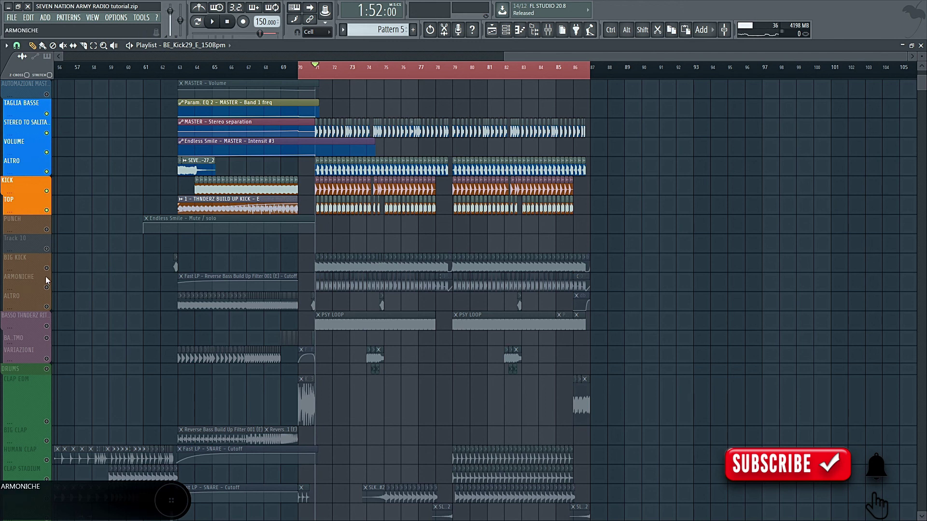
View the BIG KICK track's KSHMR_Hardstyle_Kick_24_E sample settings, solo the track and audition it.
{"action": "left_click", "coordinate": [44, 269]}
{"action": "double_click", "coordinate": [399, 273]}
{"action": "double_click", "coordinate": [401, 284]}
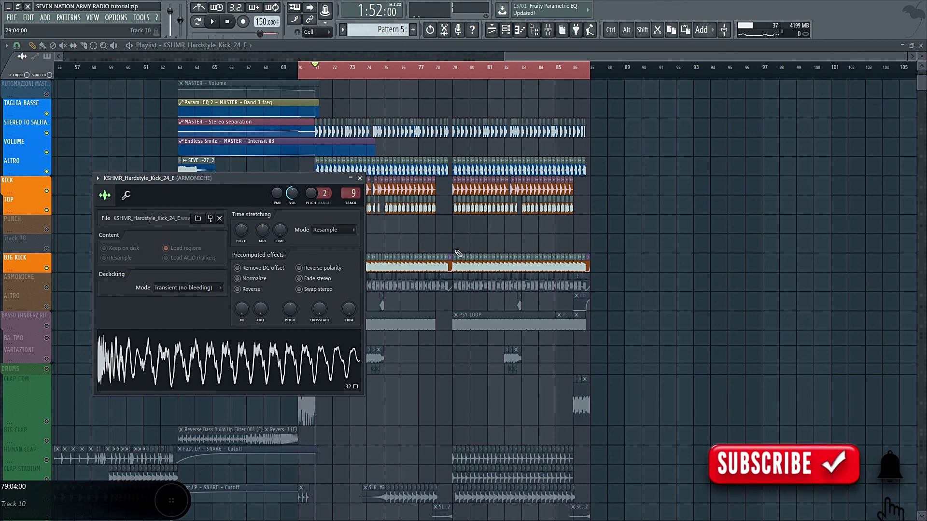
{"action": "key", "text": "Escape"}
{"action": "right_click", "coordinate": [47, 268]}
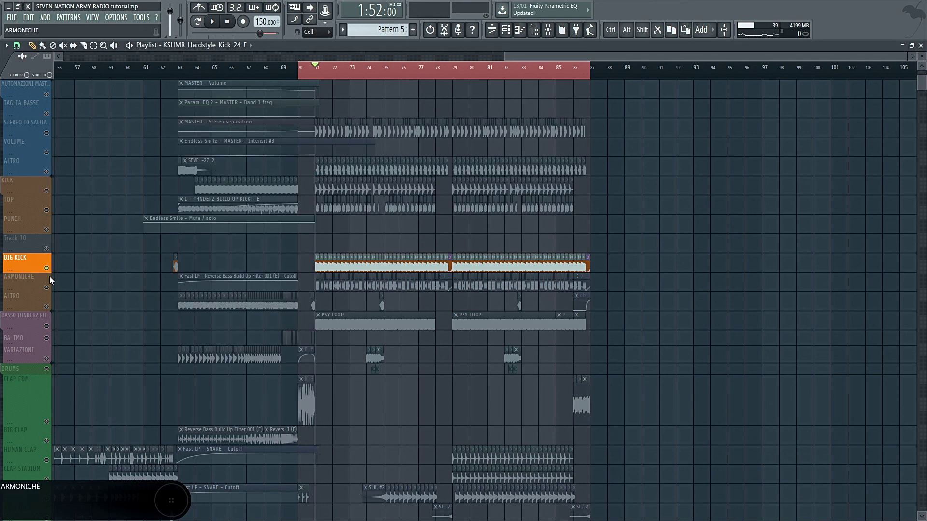
{"action": "left_click", "coordinate": [46, 249]}
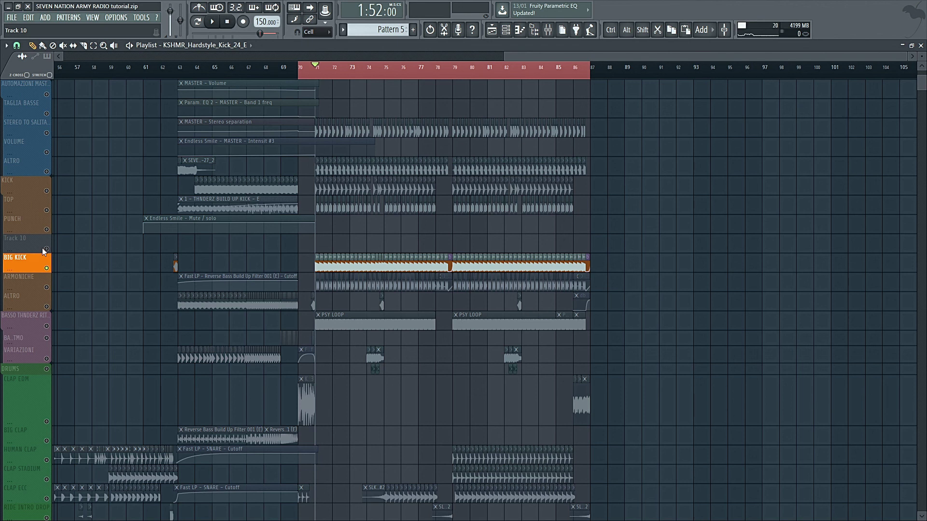
{"action": "key", "text": "space"}
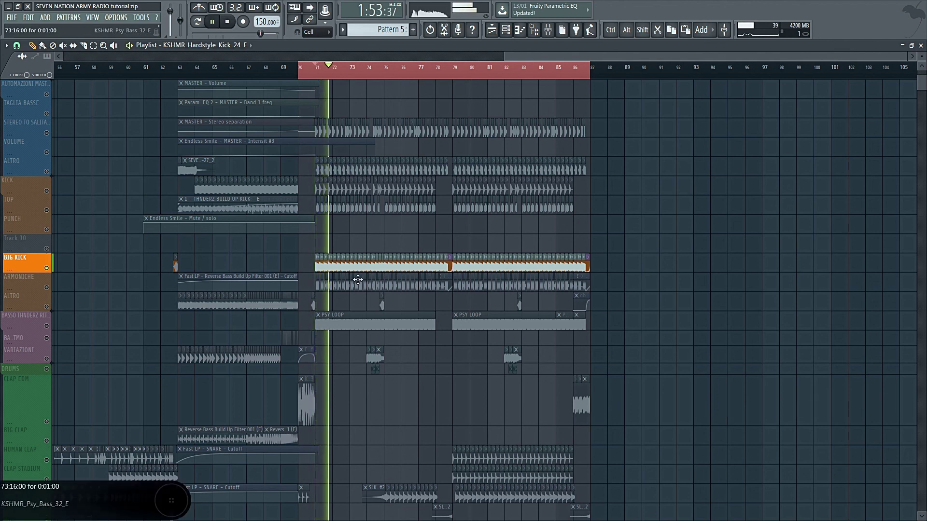
Open the KSHMR_Hardstyle_Kick_24_E clip's ARMONICHE mixer channel and inspect its FabFilter Pro-Q 2 curve.
{"action": "double_click", "coordinate": [385, 273]}
{"action": "double_click", "coordinate": [385, 271]}
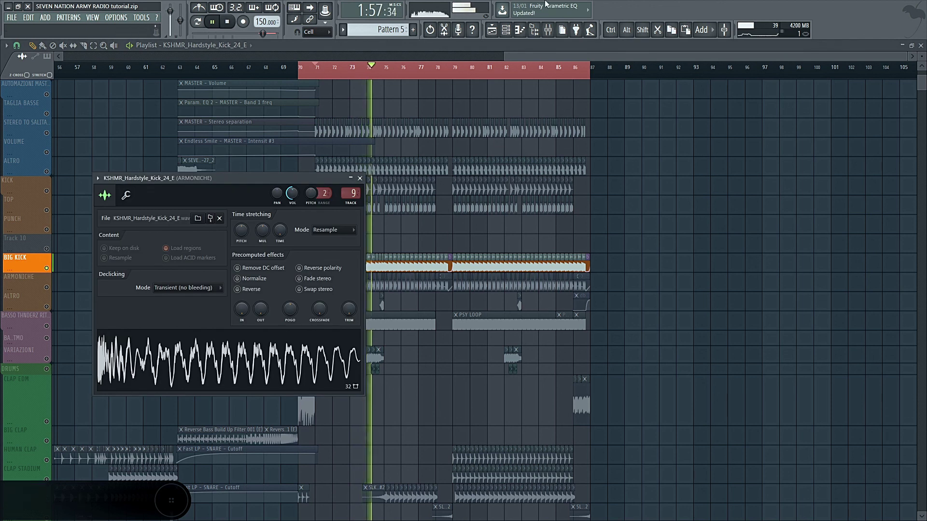
{"action": "left_click", "coordinate": [548, 29]}
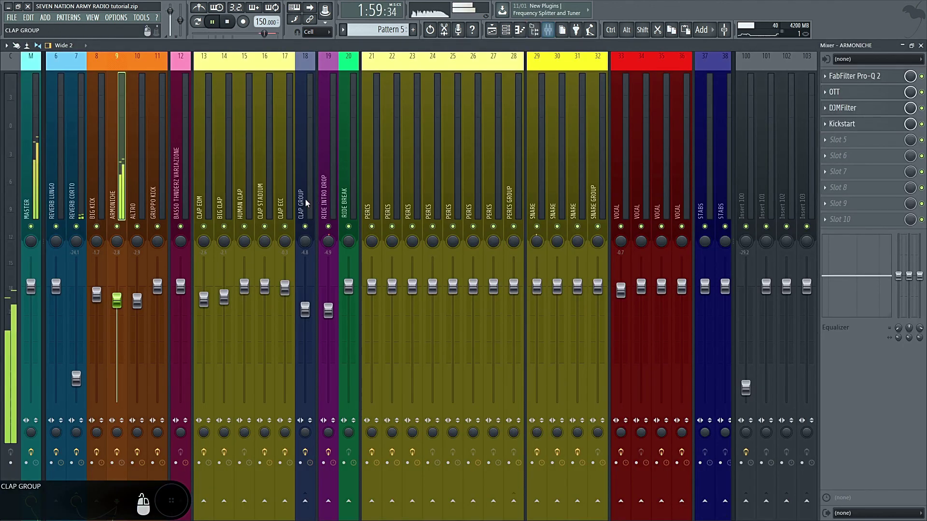
{"action": "key", "text": "space"}
{"action": "left_click", "coordinate": [871, 92]}
{"action": "left_click", "coordinate": [877, 77]}
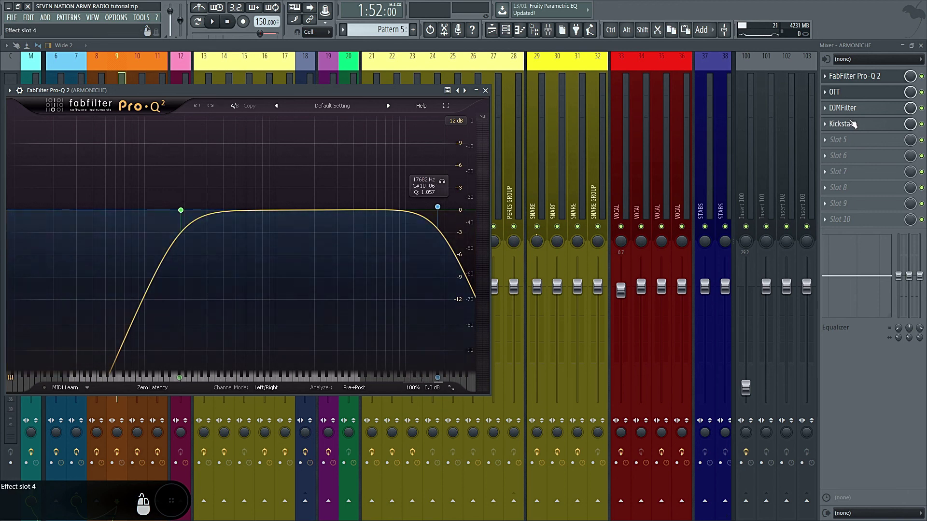
Inspect OTT, DJMFilter and Kickstart on the ARMONICHE channel, auditioning the sound with OTT bypassed and re-enabling it.
{"action": "left_click", "coordinate": [879, 92]}
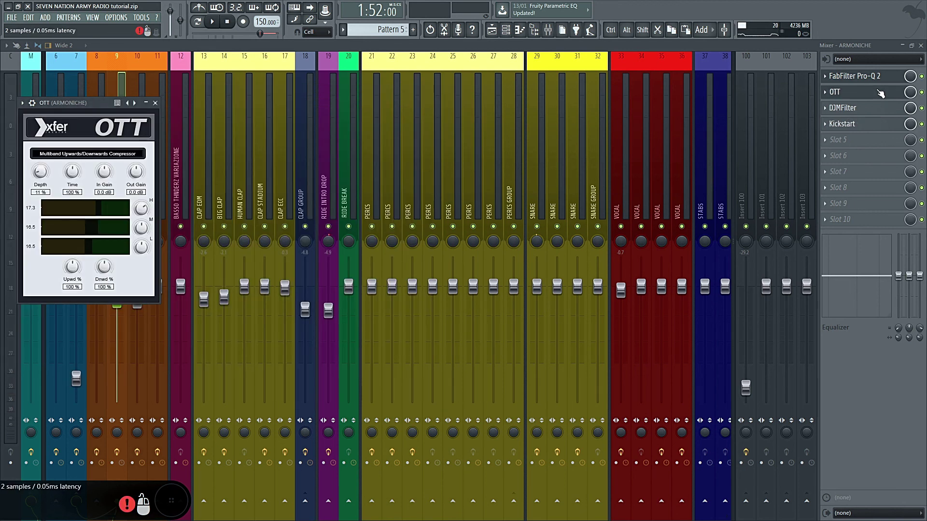
{"action": "left_click", "coordinate": [904, 91]}
{"action": "key", "text": "space"}
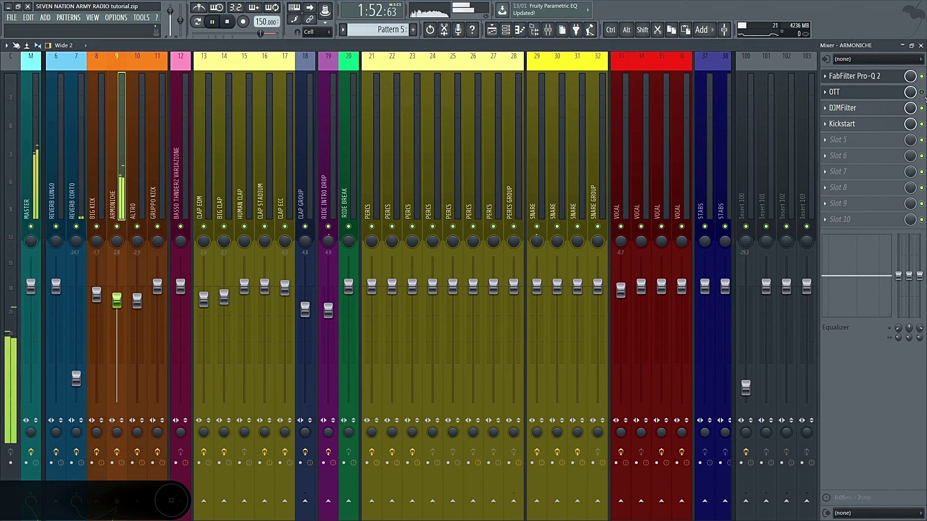
{"action": "key", "text": "space"}
{"action": "left_click", "coordinate": [879, 92]}
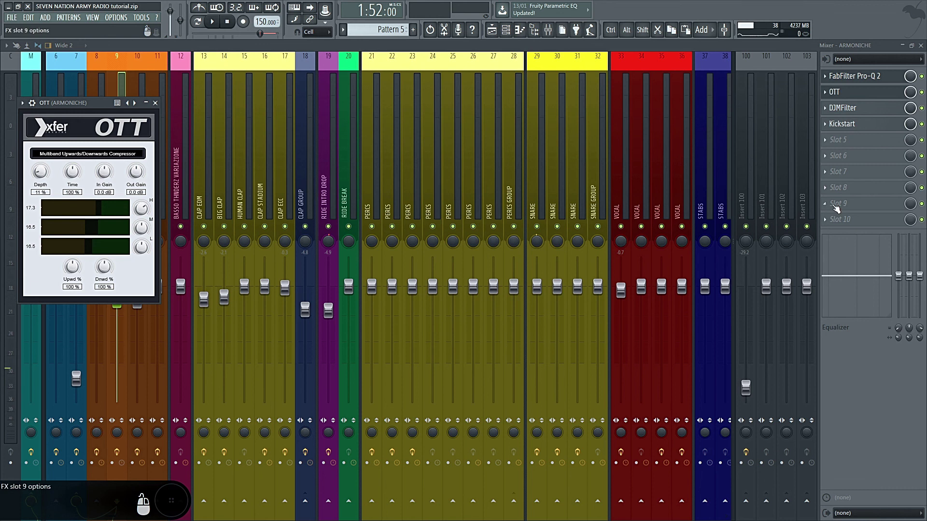
{"action": "left_click", "coordinate": [847, 112]}
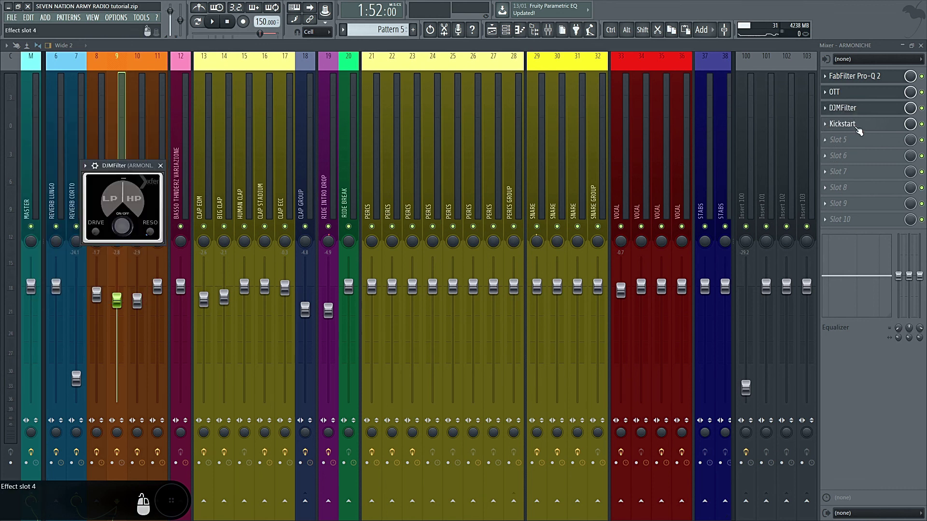
{"action": "left_click", "coordinate": [843, 123]}
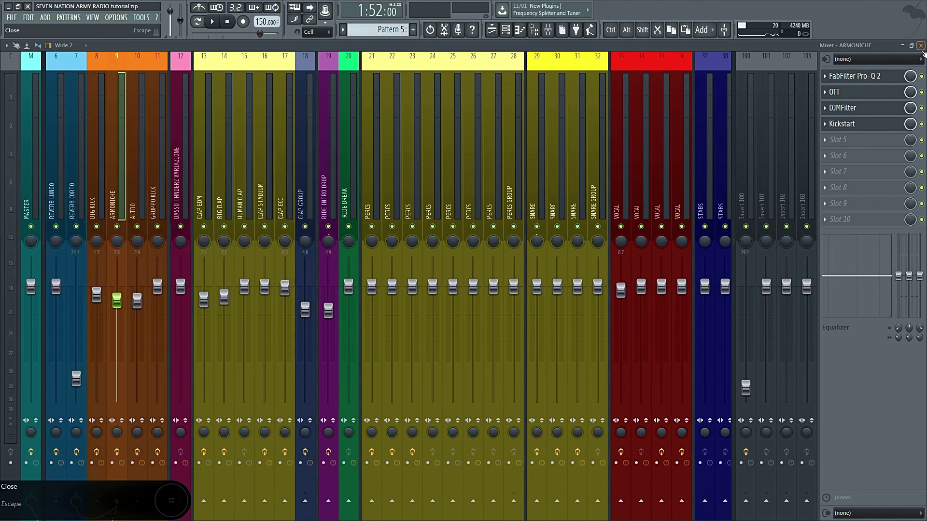
Return to the playlist and audition BIG KICK with TOP, KICK, blue ALTRO, VOLUME and STEREO TO SALITA MONO unmuted.
{"action": "key", "text": "F5"}
{"action": "key", "text": "space"}
{"action": "left_click_drag", "start_coordinate": [46, 210], "coordinate": [54, 134]}
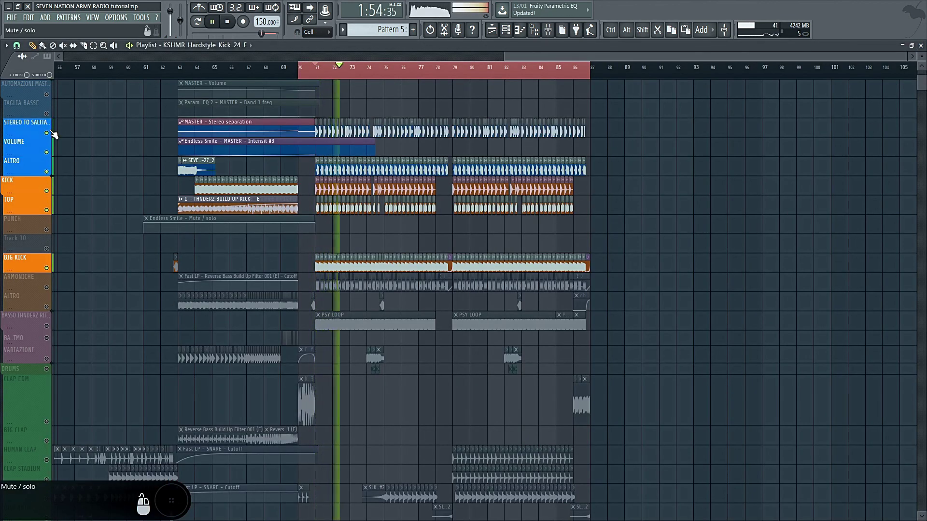
Solo the ARMONICHE track and audition it from the start of the drop.
{"action": "scroll", "coordinate": [51, 140], "scroll_direction": "down", "scroll_amount": 4}
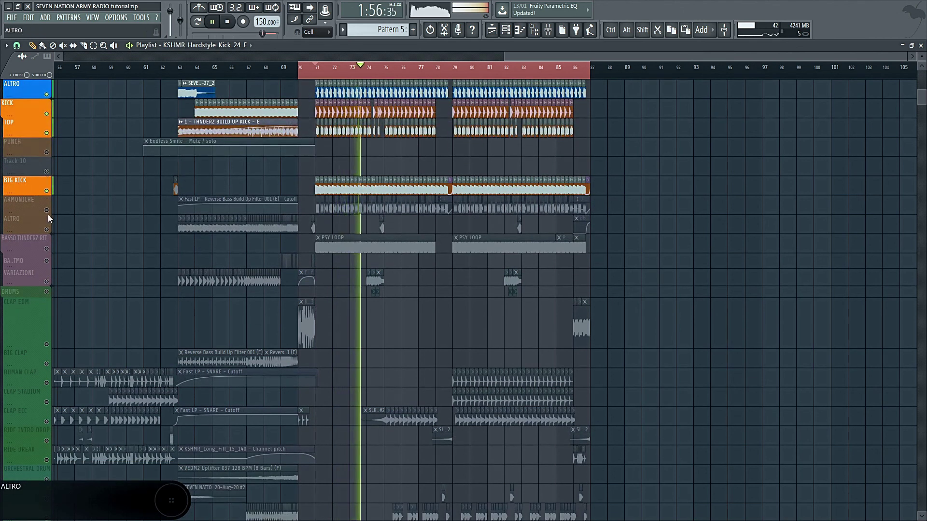
{"action": "right_click", "coordinate": [46, 211]}
{"action": "key", "text": "space"}
{"action": "key", "text": "space"}
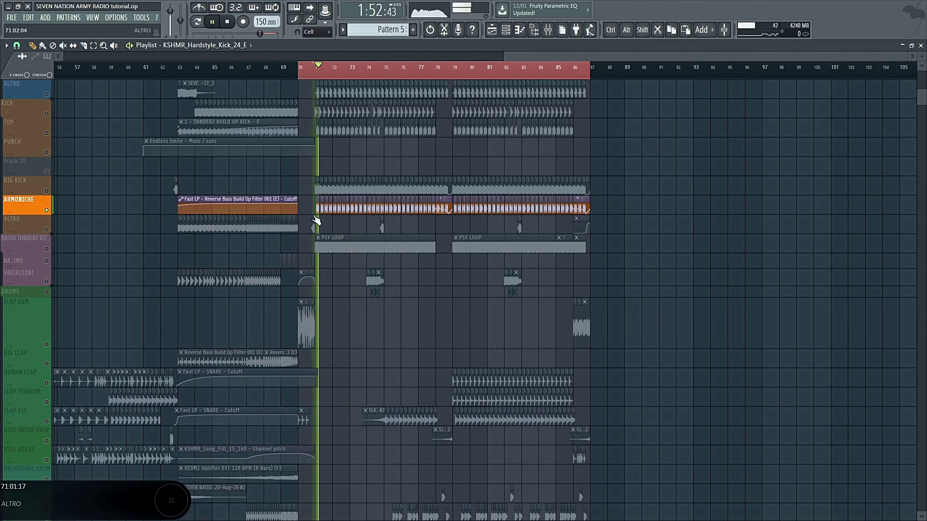
{"action": "key", "text": "space"}
View the ARMONICHE track's KSHMR_Psy_Bass_32_E sample settings and display the clip's ALTRO mixer channel.
{"action": "double_click", "coordinate": [332, 215]}
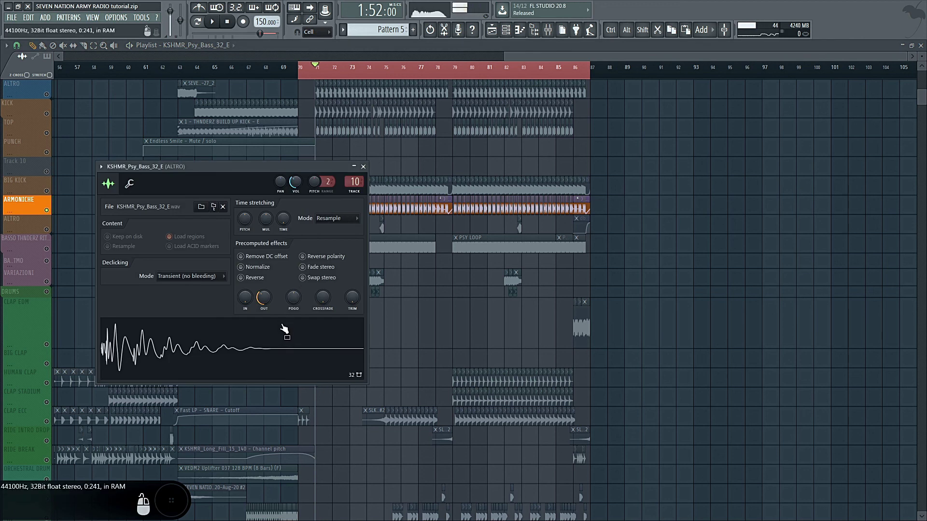
{"action": "key", "text": "Escape"}
{"action": "key", "text": "F9"}
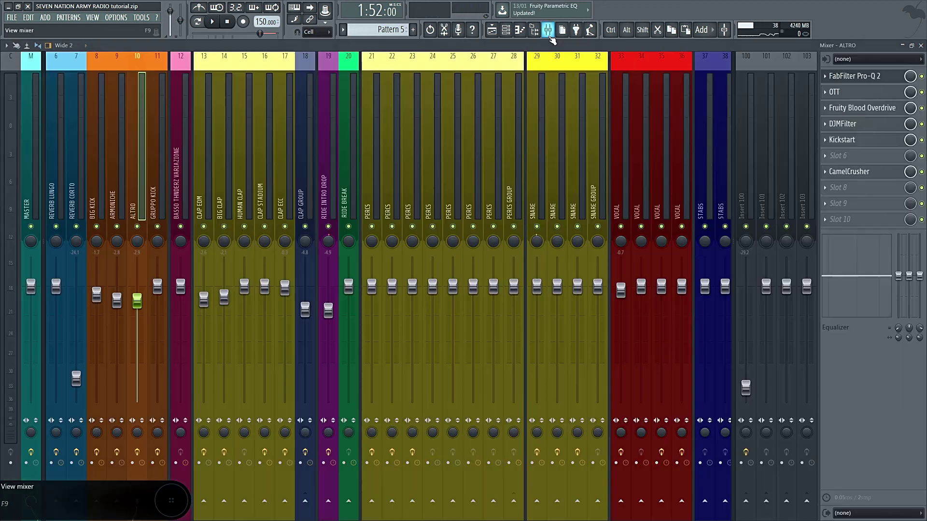
Play the ARMONICHE sound and view OTT, DJMFilter, Fruity Blood Overdrive, Kickstart and CamelCrusher on the ALTRO channel.
{"action": "key", "text": "space"}
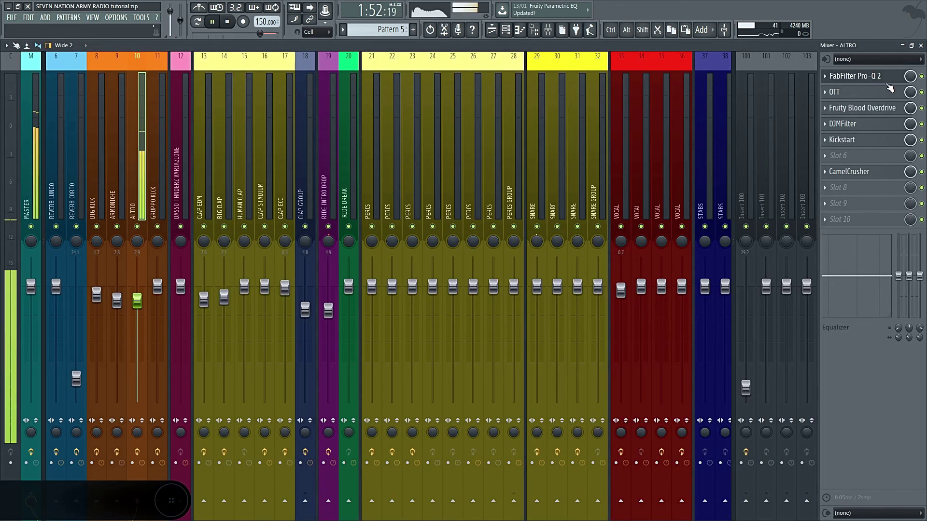
{"action": "left_click", "coordinate": [850, 91]}
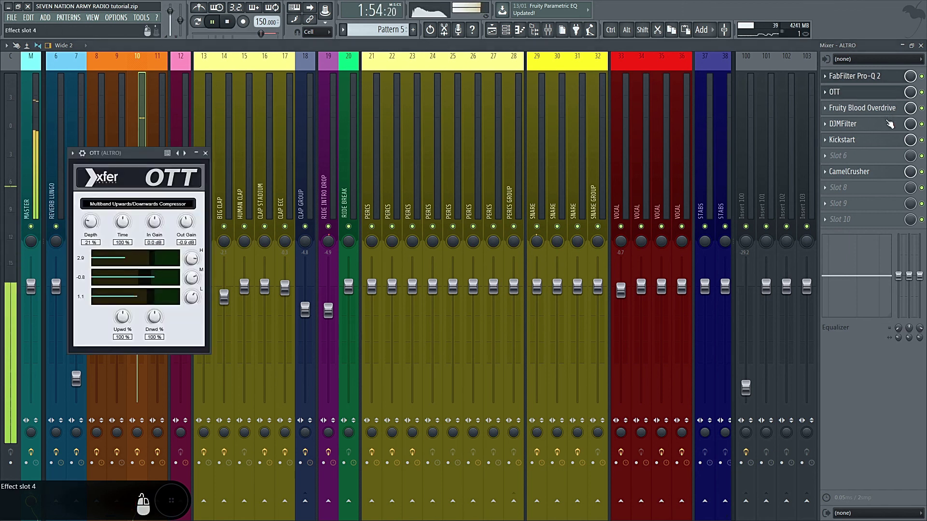
{"action": "left_click", "coordinate": [849, 123]}
{"action": "left_click", "coordinate": [854, 108]}
{"action": "left_click", "coordinate": [849, 140]}
{"action": "left_click", "coordinate": [873, 177]}
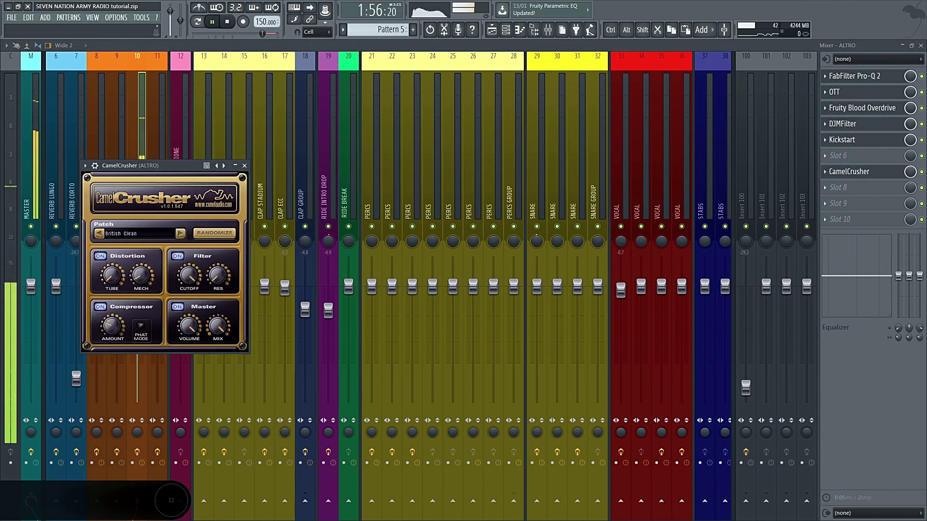
Return to the playlist, spread the ALTRO channel's effect windows apart so their settings are readable, and audition the soloed ARMONICHE track.
{"action": "key", "text": "F9"}
{"action": "left_click_drag", "start_coordinate": [172, 170], "coordinate": [619, 231]}
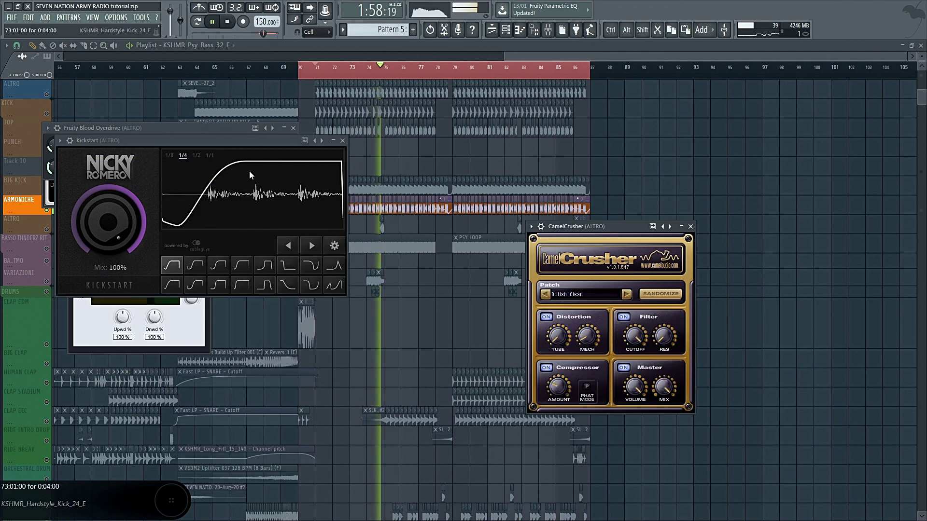
{"action": "left_click_drag", "start_coordinate": [120, 140], "coordinate": [235, 292]}
{"action": "key", "text": "space"}
{"action": "left_click_drag", "start_coordinate": [222, 129], "coordinate": [632, 107]}
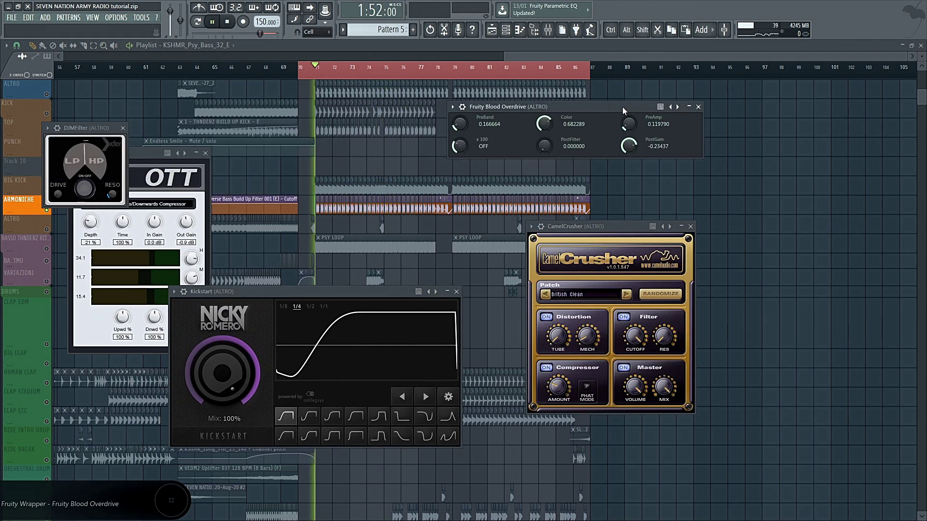
{"action": "left_click_drag", "start_coordinate": [161, 159], "coordinate": [270, 87]}
{"action": "key", "text": "space"}
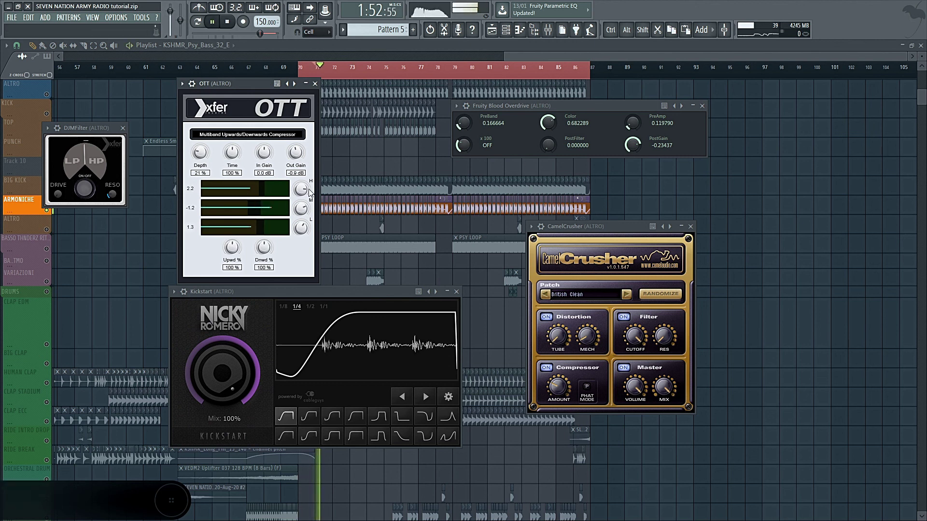
{"action": "key", "text": "space"}
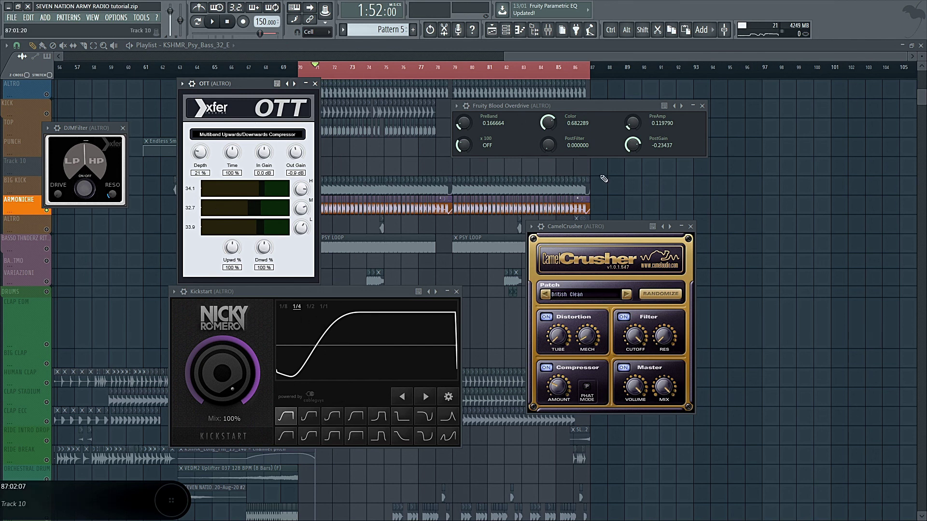
Reopen the mixer and inspect the FabFilter Pro-Q 2 curve on the ALTRO channel.
{"action": "left_click", "coordinate": [547, 30]}
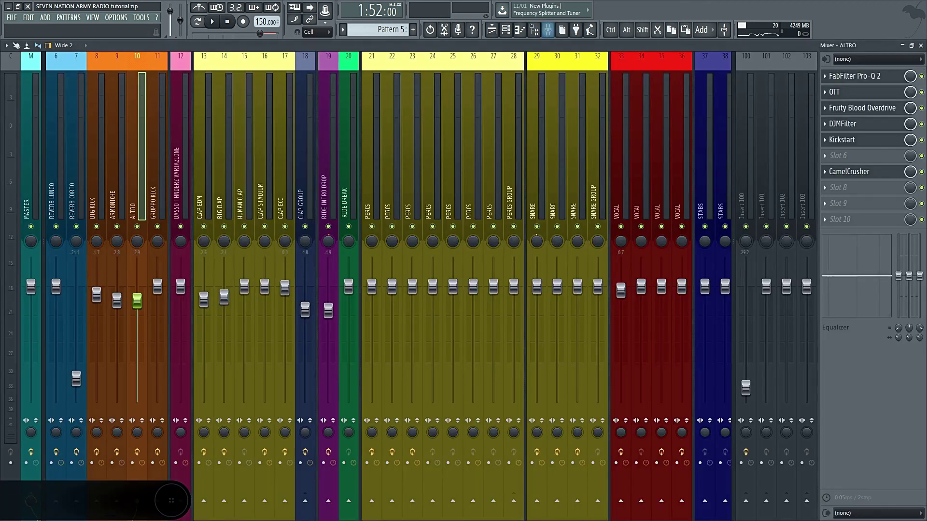
{"action": "left_click", "coordinate": [869, 91]}
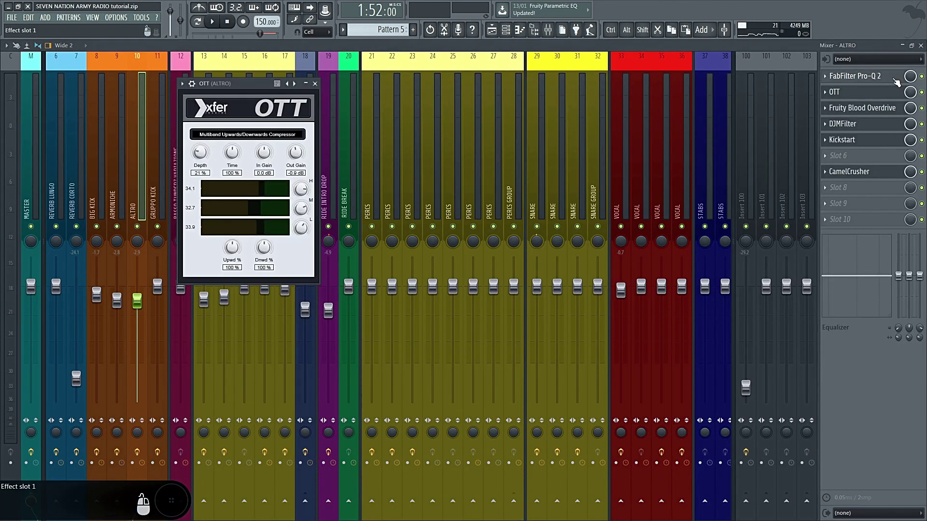
{"action": "left_click", "coordinate": [897, 77]}
{"action": "mouse_move", "coordinate": [226, 222]}
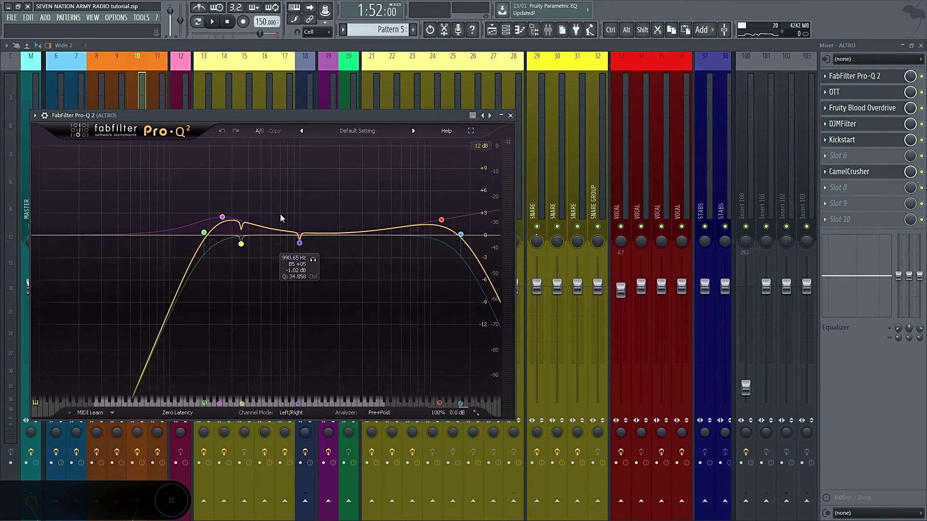
Return to the playlist and audition the soloed PSY LOOP bass track from the start of the drop.
{"action": "left_click", "coordinate": [921, 45]}
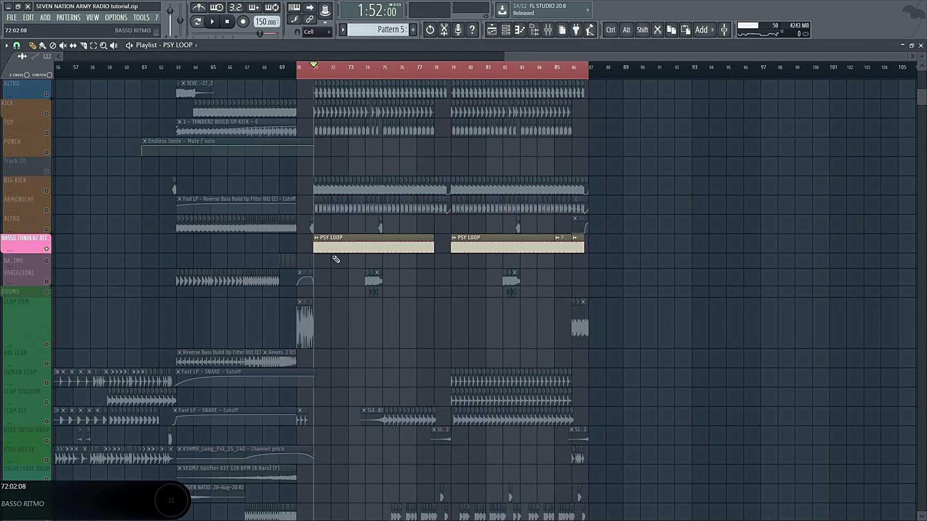
{"action": "key", "text": "space"}
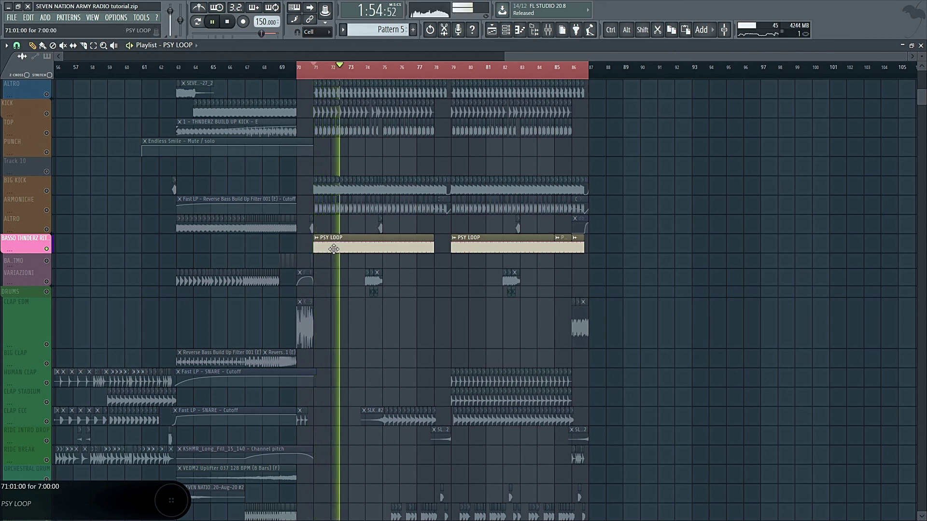
{"action": "key", "text": "space"}
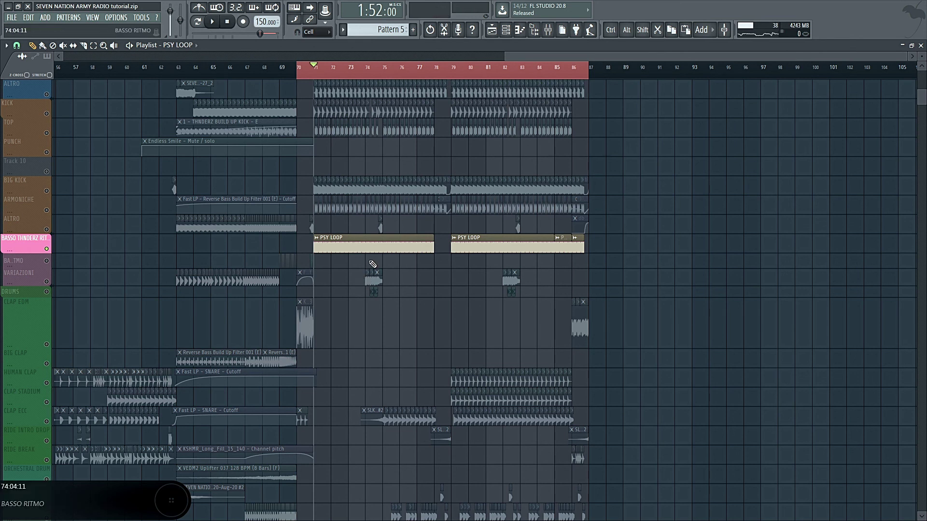
{"action": "scroll", "coordinate": [251, 211], "scroll_direction": "down", "scroll_amount": 6}
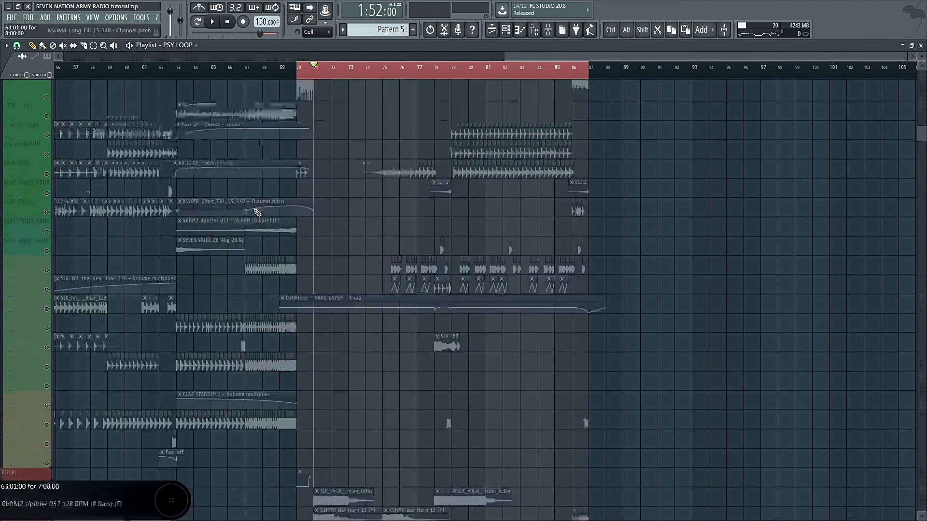
{"action": "scroll", "coordinate": [144, 202], "scroll_direction": "up", "scroll_amount": 8}
Unmute the kick tracks and the blue ALTRO, VOLUME and STEREO TO SALITA MONO tracks, and audition them with the PSY LOOP bass.
{"action": "left_click_drag", "start_coordinate": [51, 266], "coordinate": [46, 114]}
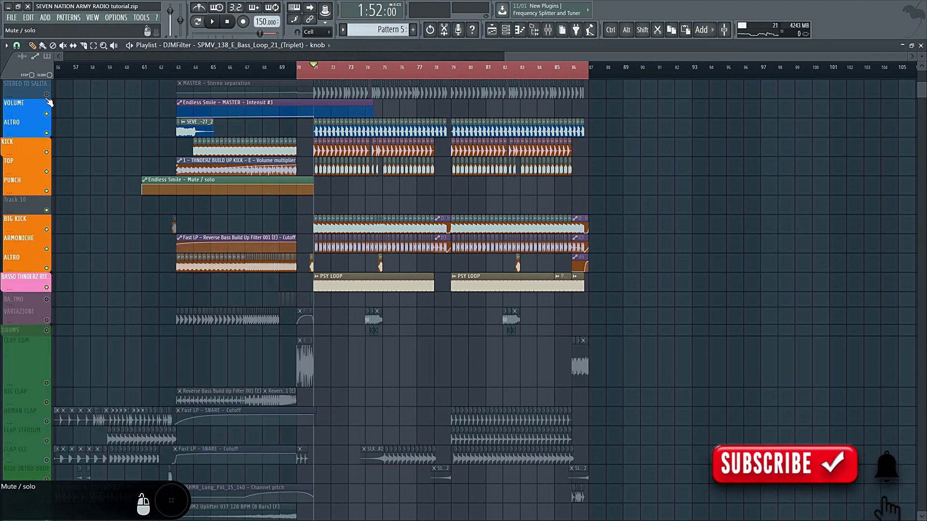
{"action": "scroll", "coordinate": [63, 145], "scroll_direction": "up", "scroll_amount": 3}
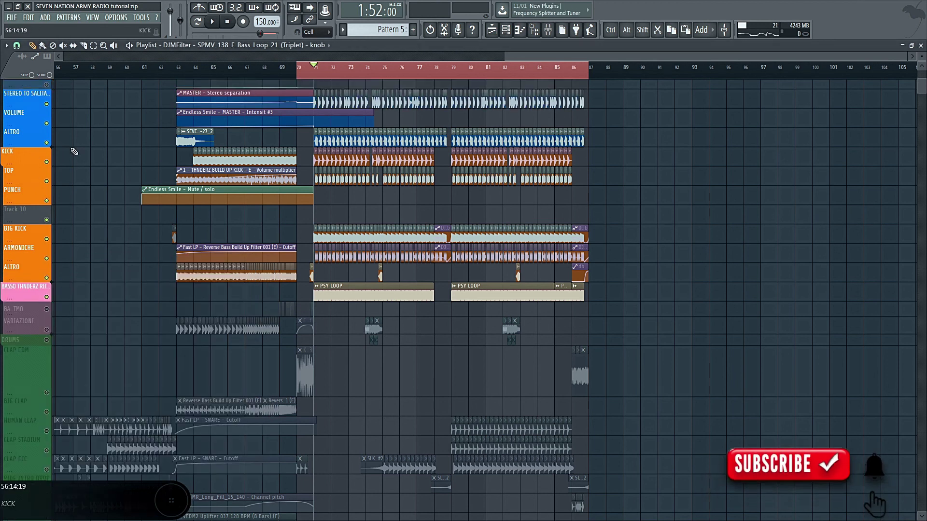
{"action": "key", "text": "space"}
{"action": "scroll", "coordinate": [533, 110], "scroll_direction": "down", "scroll_amount": 10}
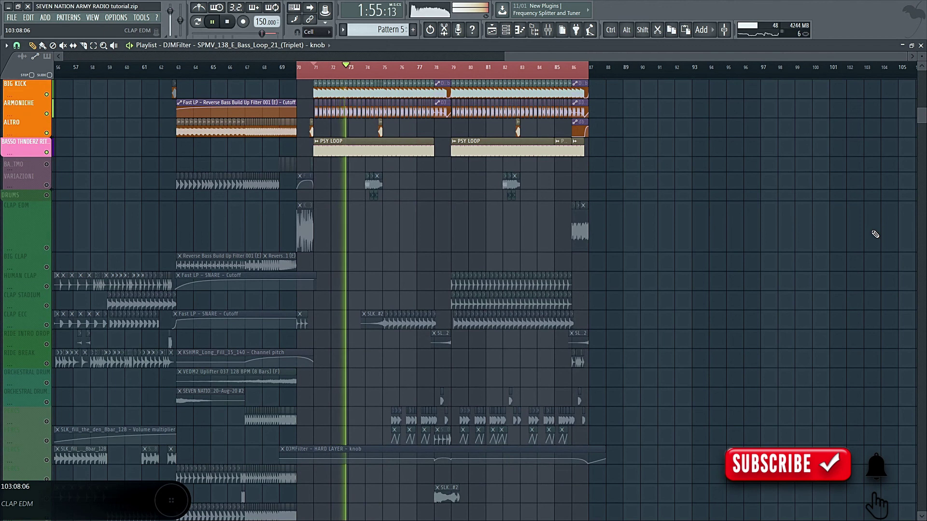
{"action": "scroll", "coordinate": [875, 234], "scroll_direction": "down", "scroll_amount": 11}
{"action": "scroll", "coordinate": [875, 233], "scroll_direction": "up", "scroll_amount": 19}
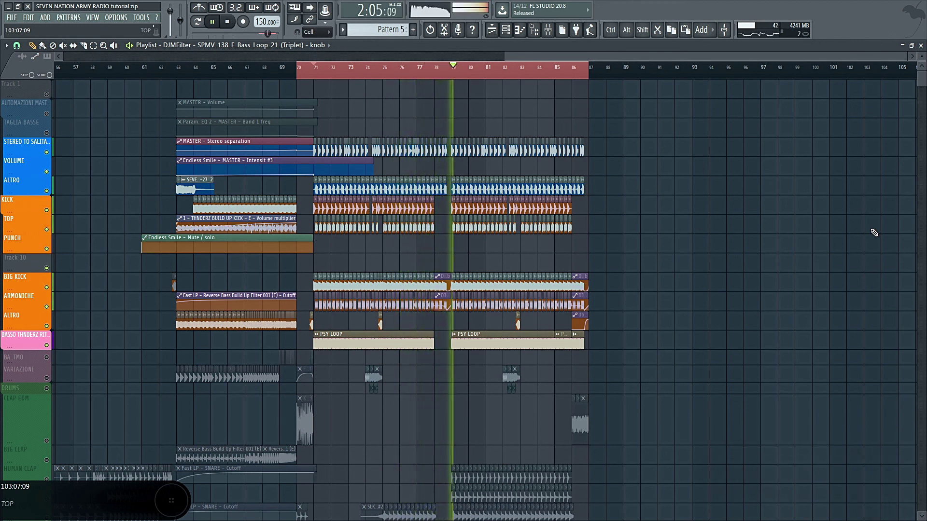
{"action": "key", "text": "space"}
{"action": "scroll", "coordinate": [874, 231], "scroll_direction": "down", "scroll_amount": 4}
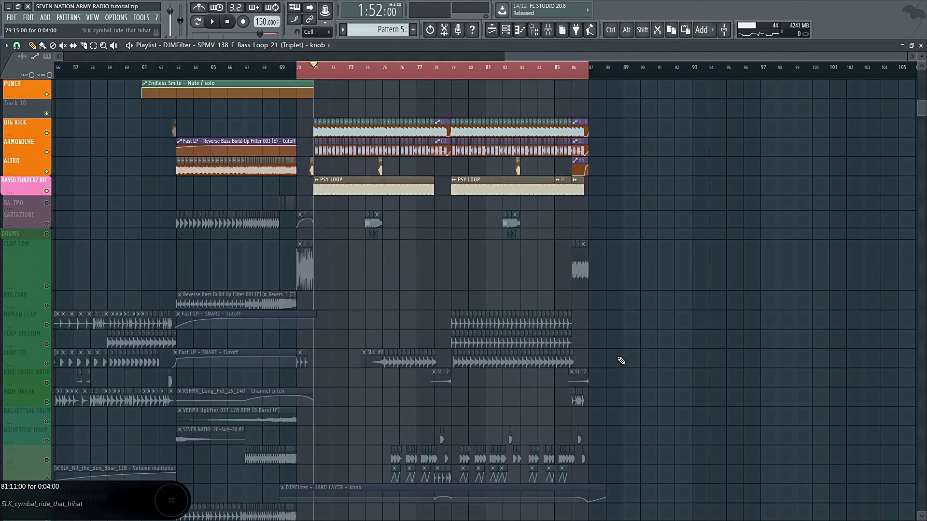
{"action": "scroll", "coordinate": [699, 232], "scroll_direction": "up", "scroll_amount": 4}
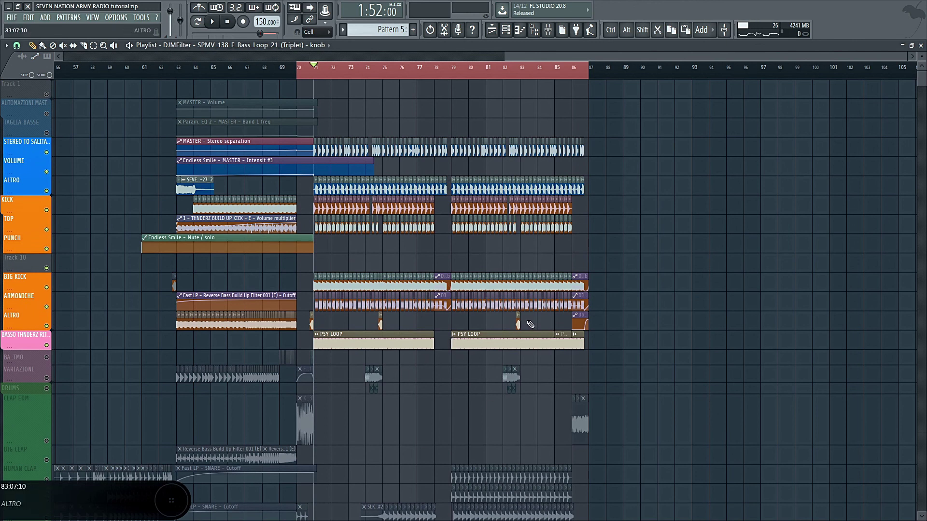
{"action": "scroll", "coordinate": [530, 325], "scroll_direction": "down", "scroll_amount": 4}
{"action": "scroll", "coordinate": [401, 320], "scroll_direction": "up", "scroll_amount": 4}
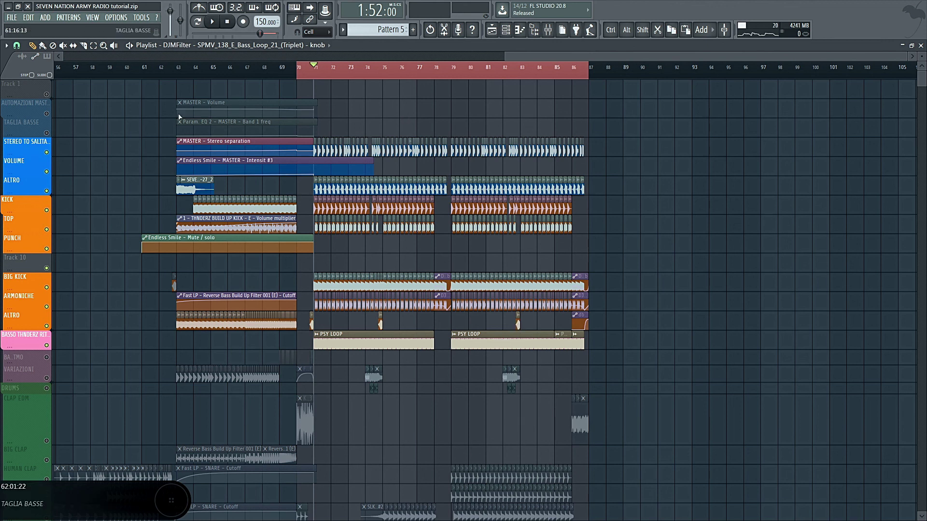
Enable the CLAP ECC, CLAP STADIUM, HUMAN CLAP and BIG CLAP tracks and audition the claps from bar 79.
{"action": "scroll", "coordinate": [415, 229], "scroll_direction": "down", "scroll_amount": 10}
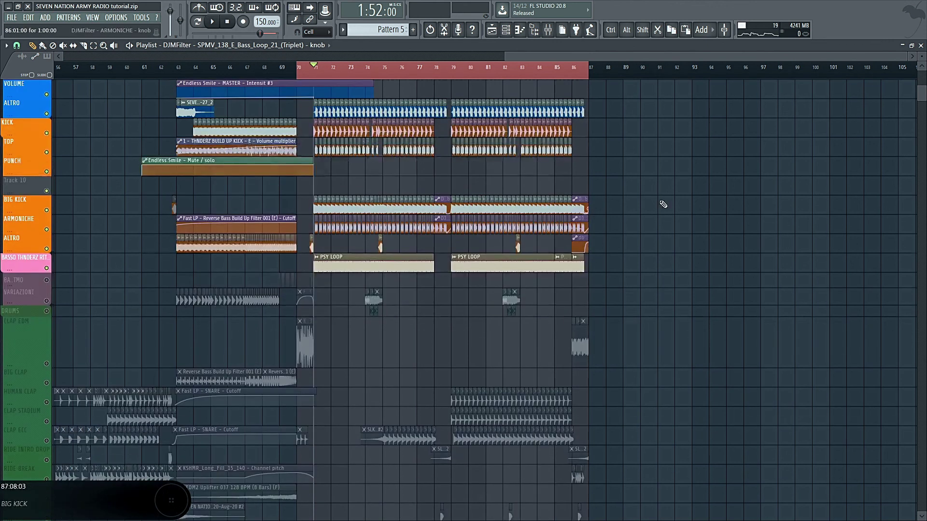
{"action": "scroll", "coordinate": [340, 238], "scroll_direction": "down", "scroll_amount": 3}
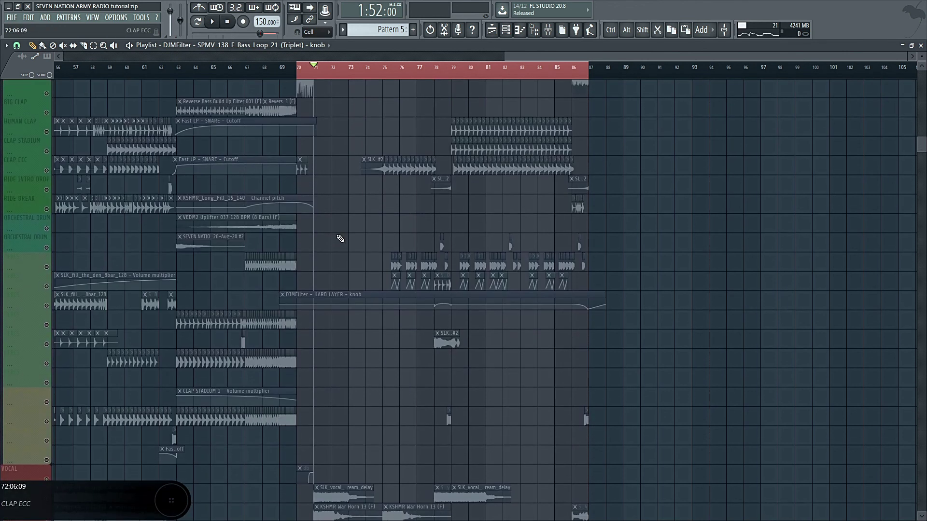
{"action": "left_click", "coordinate": [48, 184]}
{"action": "left_click_drag", "start_coordinate": [48, 184], "coordinate": [51, 128]}
{"action": "left_click", "coordinate": [382, 69]}
{"action": "key", "text": "space"}
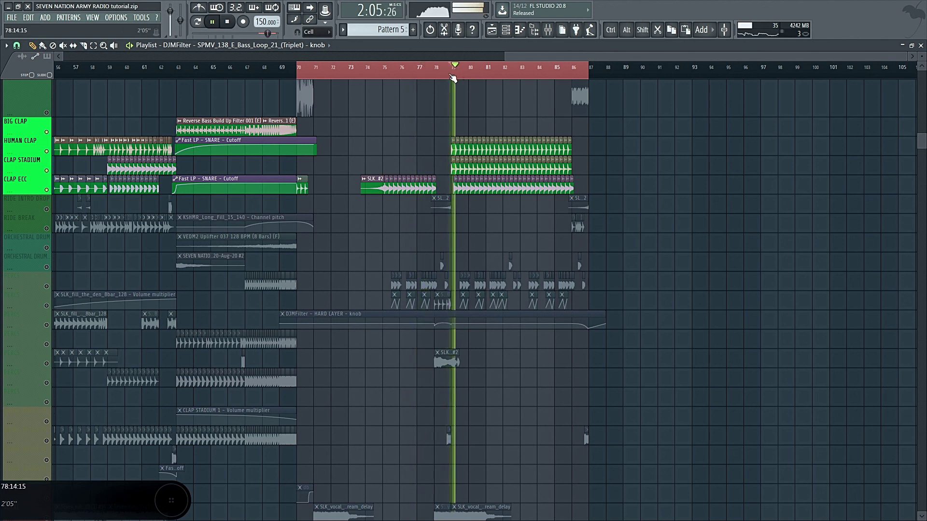
{"action": "key", "text": "space"}
View the CLAP 8 sample settings and inspect the FabFilter Pro-Q 2 curve on its CLAP EDM mixer channel.
{"action": "double_click", "coordinate": [463, 149]}
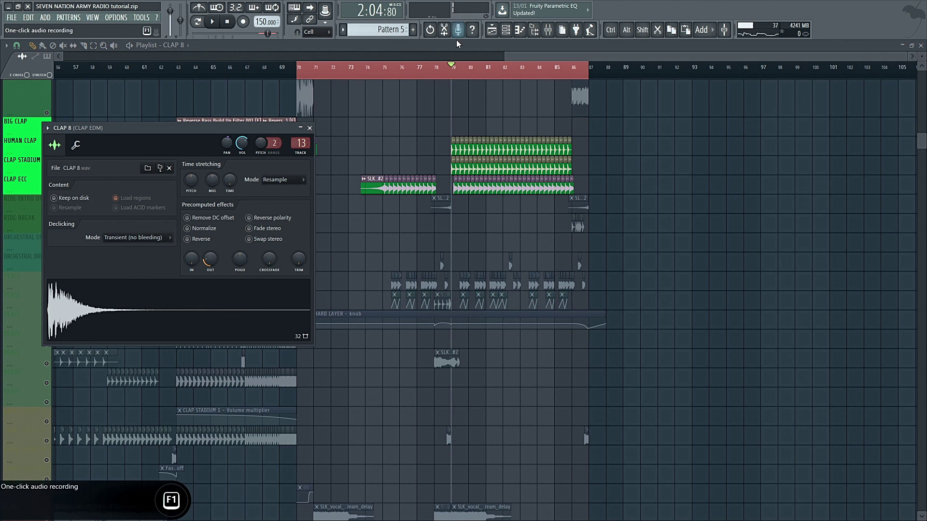
{"action": "left_click", "coordinate": [547, 32]}
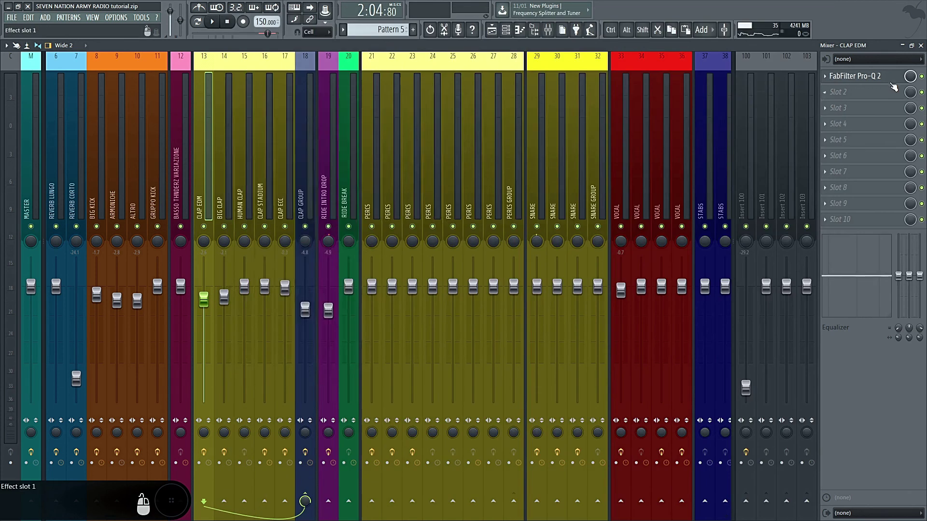
{"action": "left_click", "coordinate": [894, 78]}
{"action": "left_click_drag", "start_coordinate": [314, 92], "coordinate": [591, 187]}
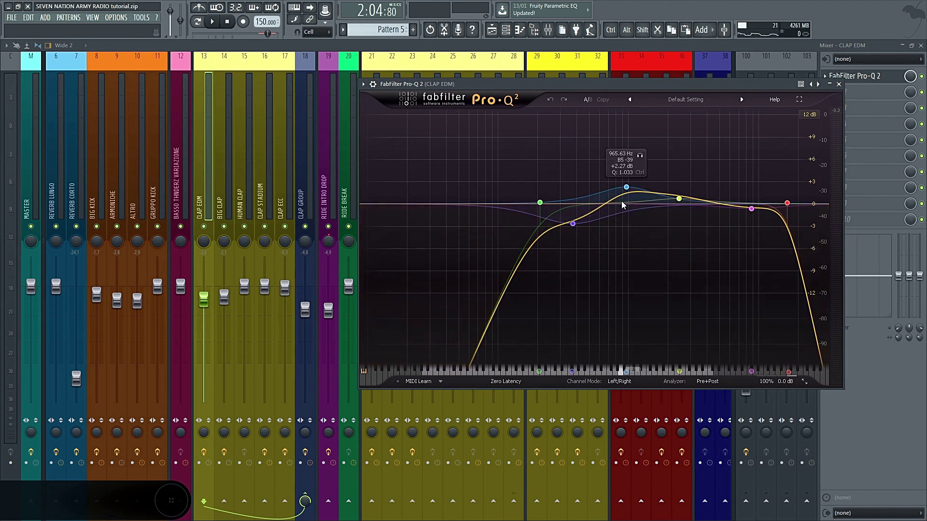
Inspect the FabFilter Pro-Q 2 curve on the BIG CLAP mixer channel.
{"action": "left_click", "coordinate": [224, 167]}
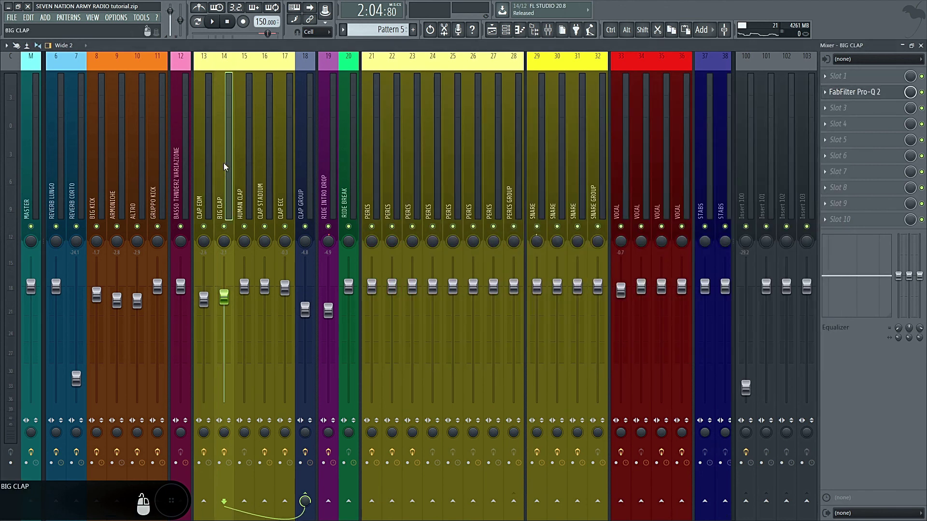
{"action": "left_click", "coordinate": [854, 96]}
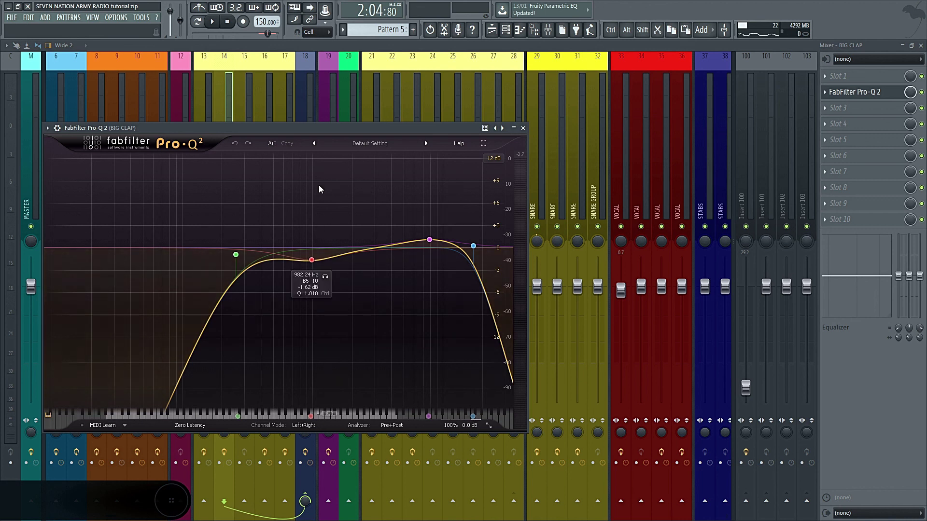
{"action": "left_click", "coordinate": [222, 90]}
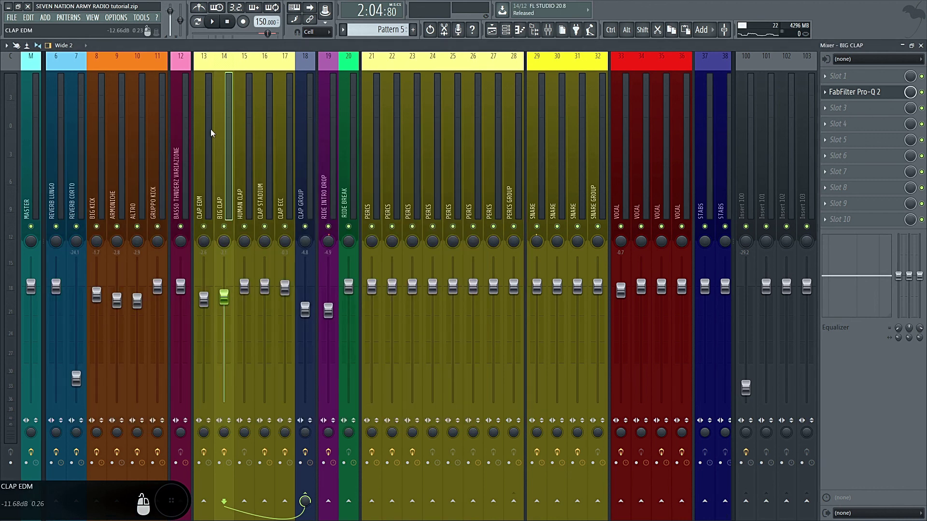
Inspect FabFilter Pro-Q 2, SSLEQ Stereo, CamelCrusher and Kickstart on the CLAP GROUP mixer channel.
{"action": "left_click", "coordinate": [300, 153]}
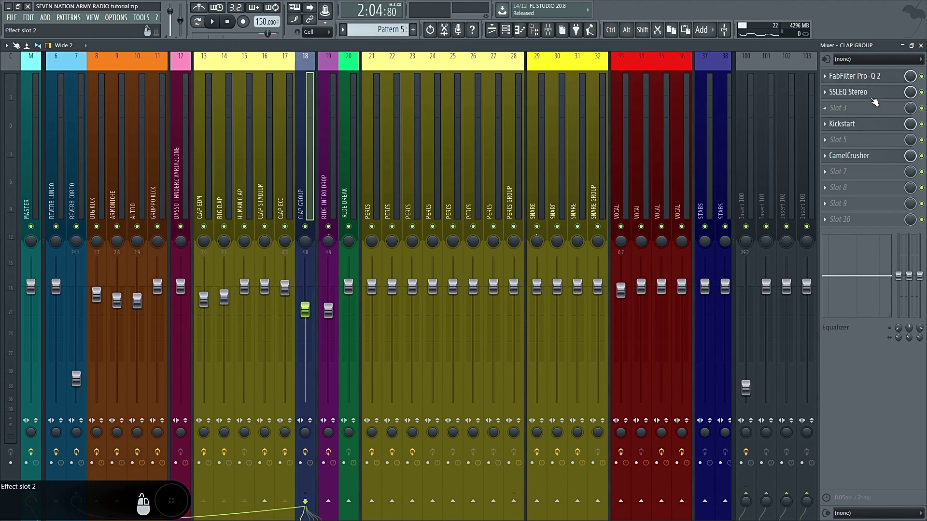
{"action": "left_click", "coordinate": [874, 81]}
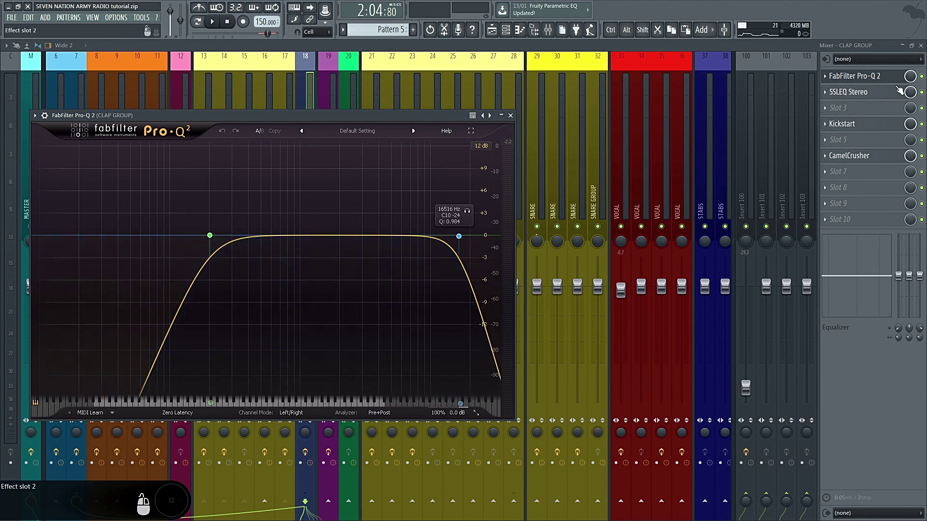
{"action": "left_click", "coordinate": [892, 93]}
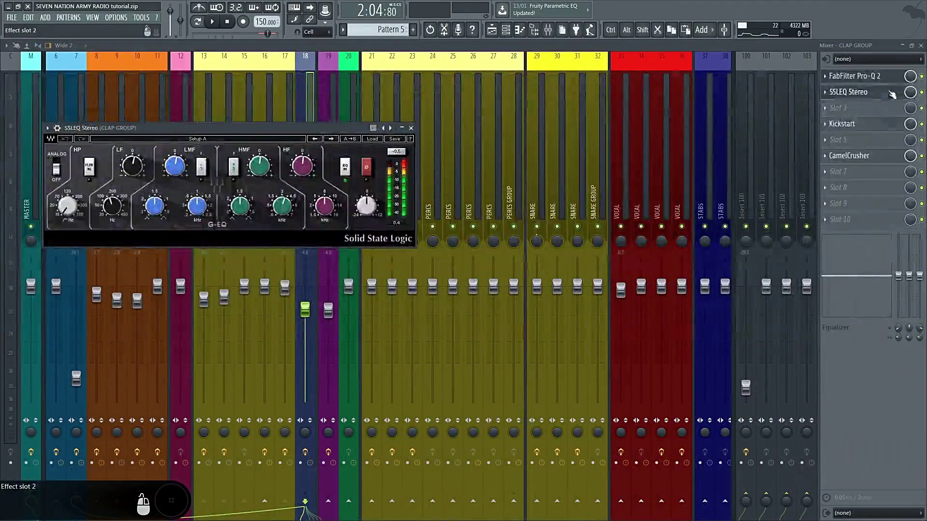
{"action": "left_click", "coordinate": [889, 125]}
{"action": "left_click", "coordinate": [877, 156]}
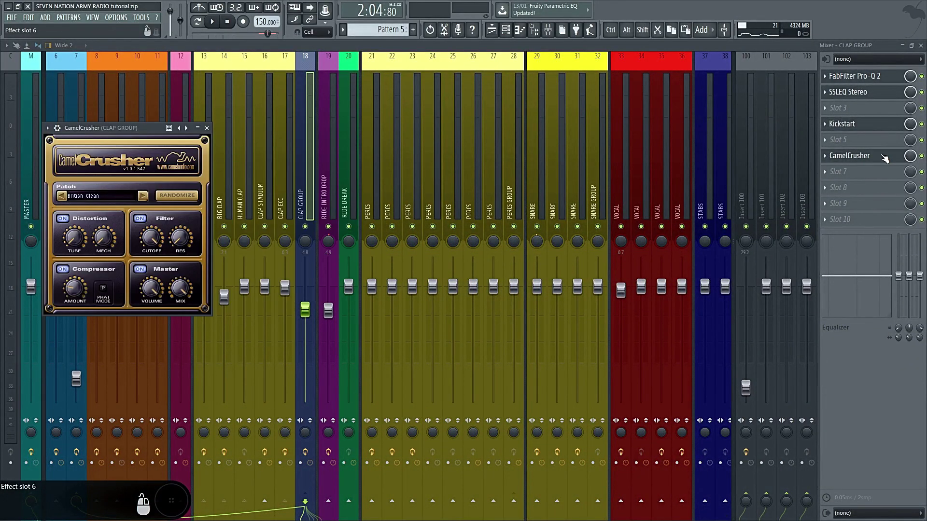
{"action": "left_click", "coordinate": [878, 128]}
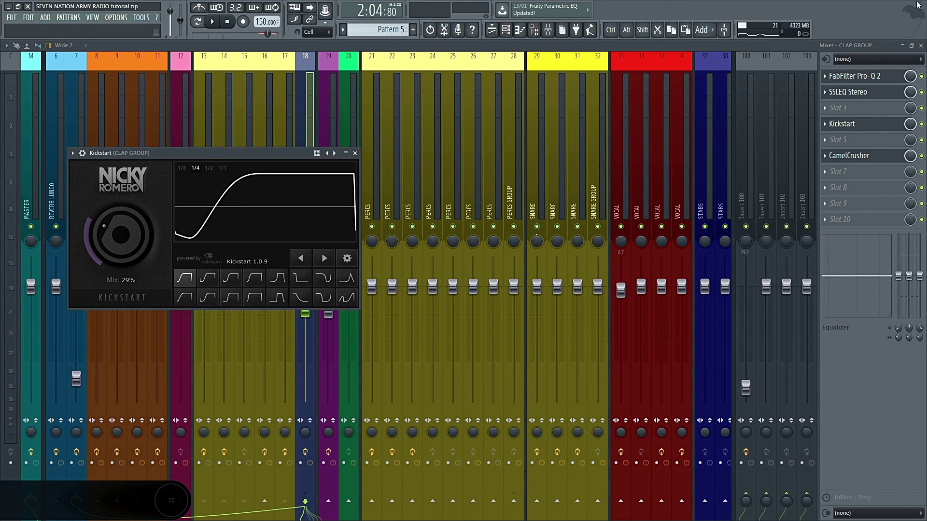
View the SLK_cymbal_ride_that_hihat sample settings and inspect FabFilter Pro-Q 2 and Kickstart on its RIDE INTRO DROP mixer channel.
{"action": "left_click", "coordinate": [921, 45]}
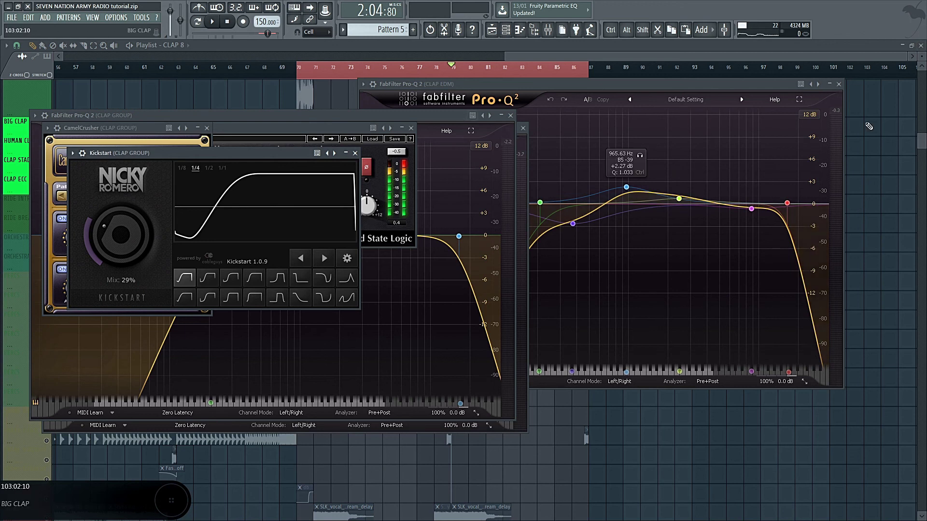
{"action": "left_click", "coordinate": [363, 278]}
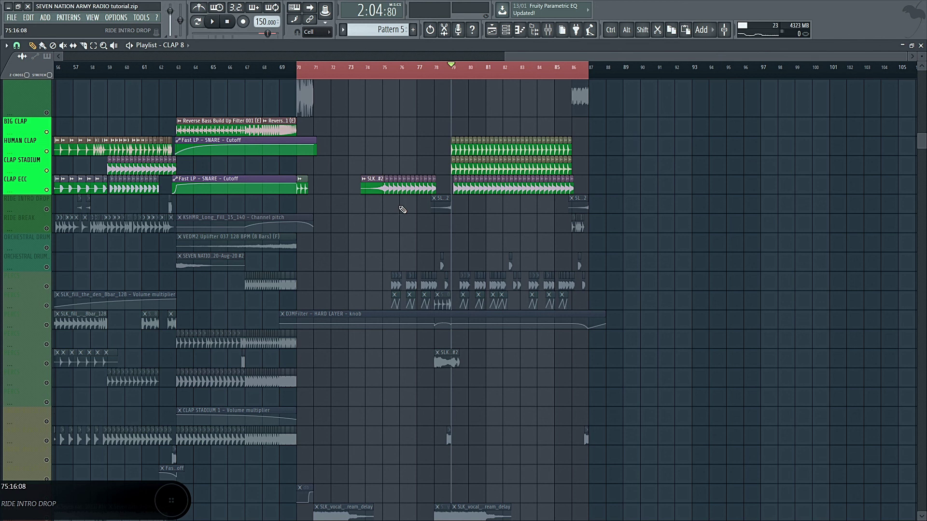
{"action": "double_click", "coordinate": [441, 202]}
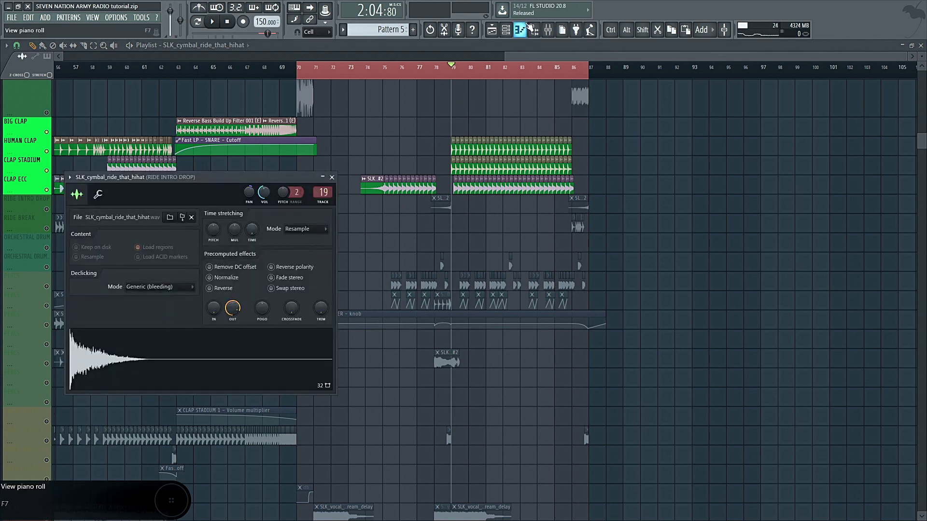
{"action": "left_click", "coordinate": [560, 30]}
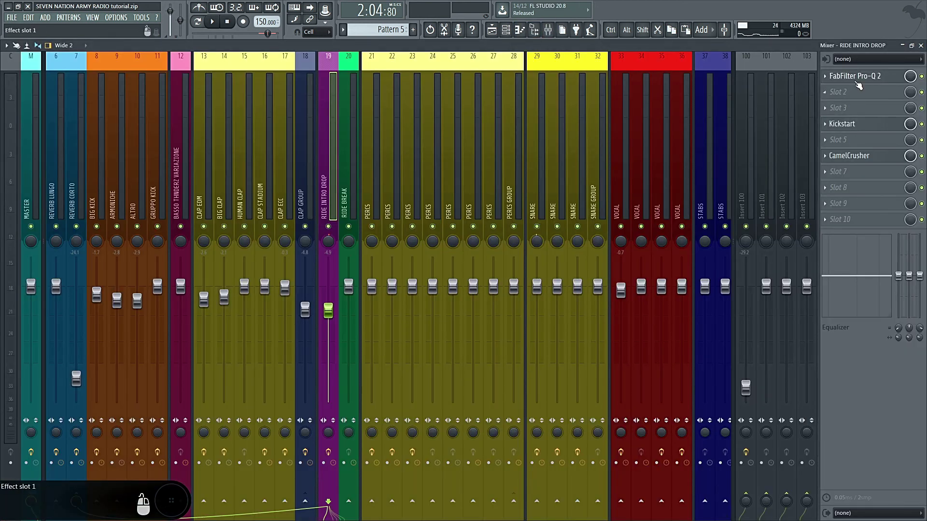
{"action": "left_click", "coordinate": [857, 77]}
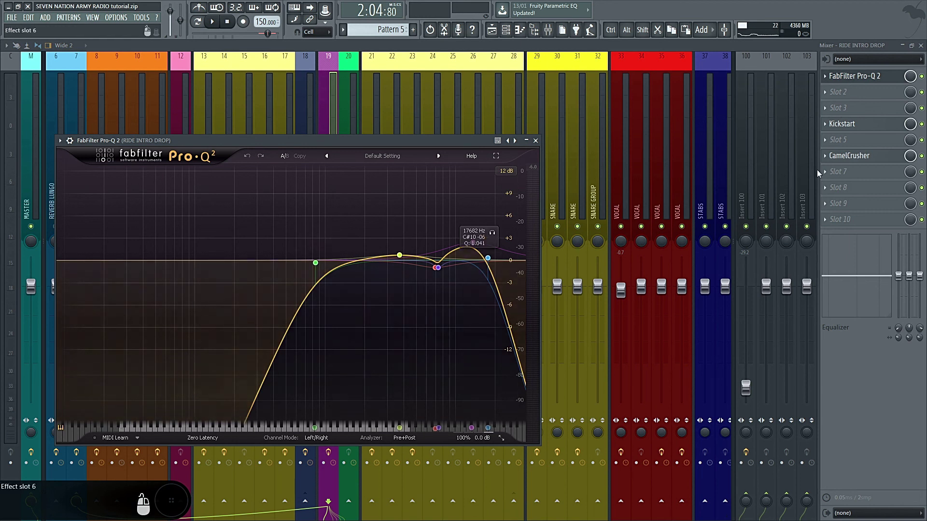
{"action": "left_click", "coordinate": [862, 123]}
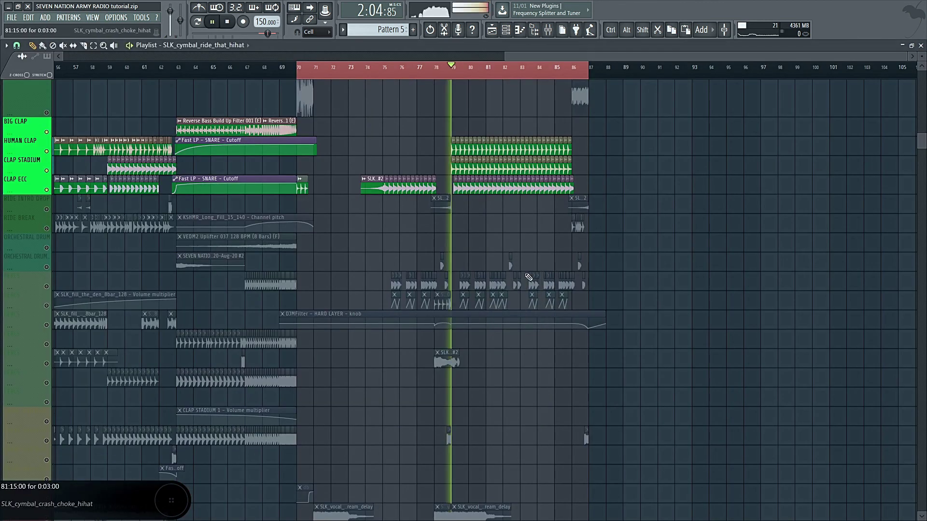
Enable the first PERCS track and audition its percussion from bar 76.
{"action": "scroll", "coordinate": [335, 299], "scroll_direction": "down", "scroll_amount": 1}
{"action": "scroll", "coordinate": [335, 300], "scroll_direction": "down", "scroll_amount": 3}
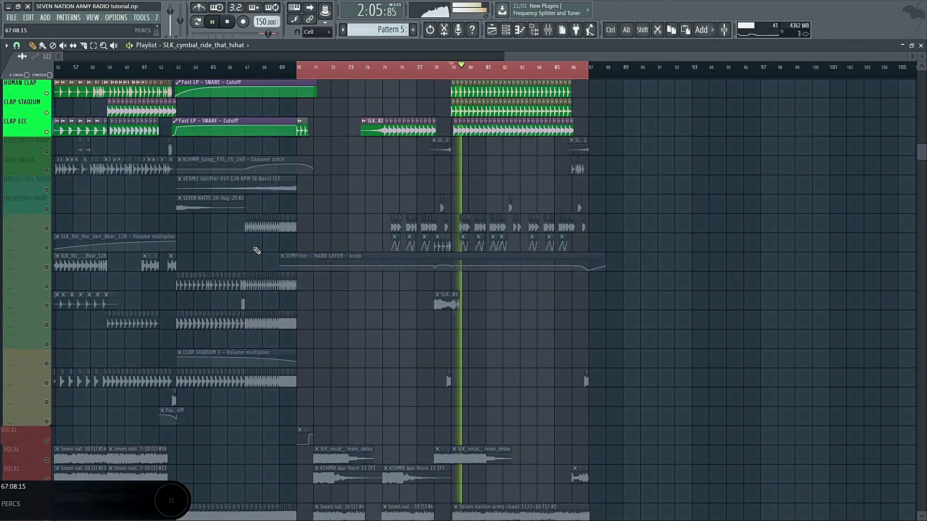
{"action": "left_click", "coordinate": [47, 171]}
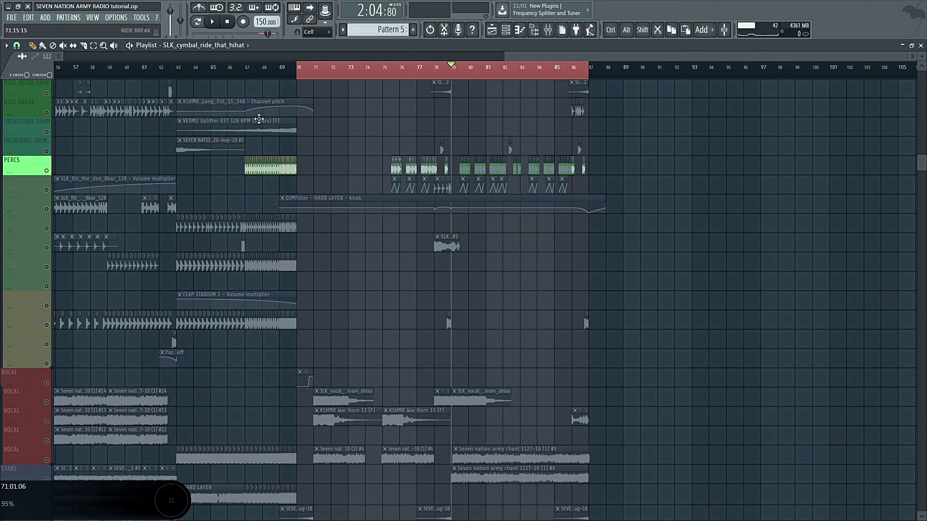
{"action": "left_click", "coordinate": [397, 72]}
{"action": "key", "text": "space"}
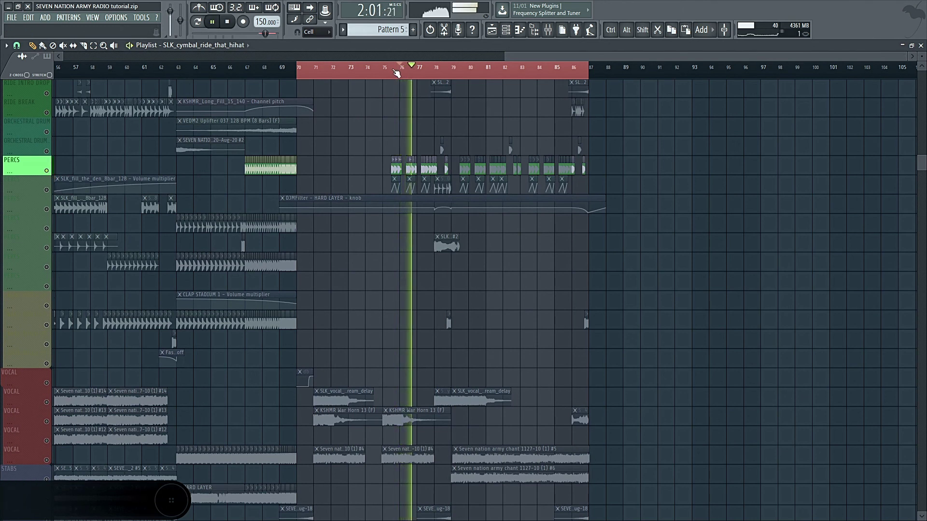
{"action": "key", "text": "space"}
{"action": "key", "text": "space"}
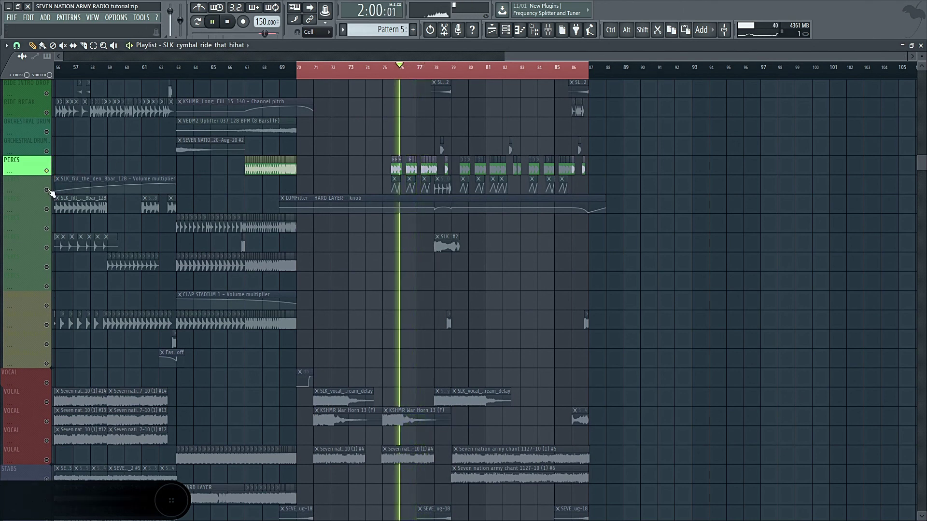
Add the second PERCS track and the lower ORCHESTRAL DRUM track to the playback, and stop after listening.
{"action": "left_click", "coordinate": [47, 191]}
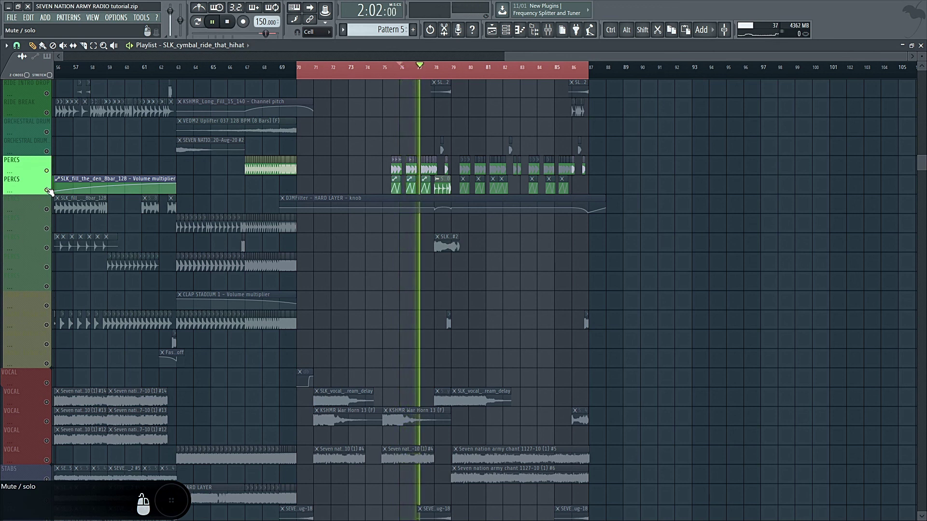
{"action": "left_click", "coordinate": [47, 152]}
{"action": "key", "text": "space"}
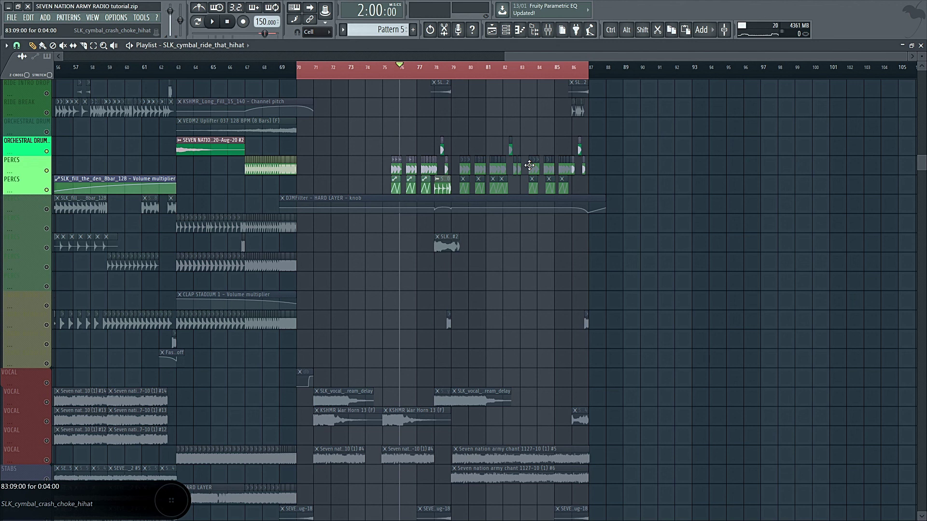
View the settings of the SLK_cymbal_crash_choke_hihat sample used on the first PERCS track.
{"action": "double_click", "coordinate": [431, 168]}
{"action": "key", "text": "Escape"}
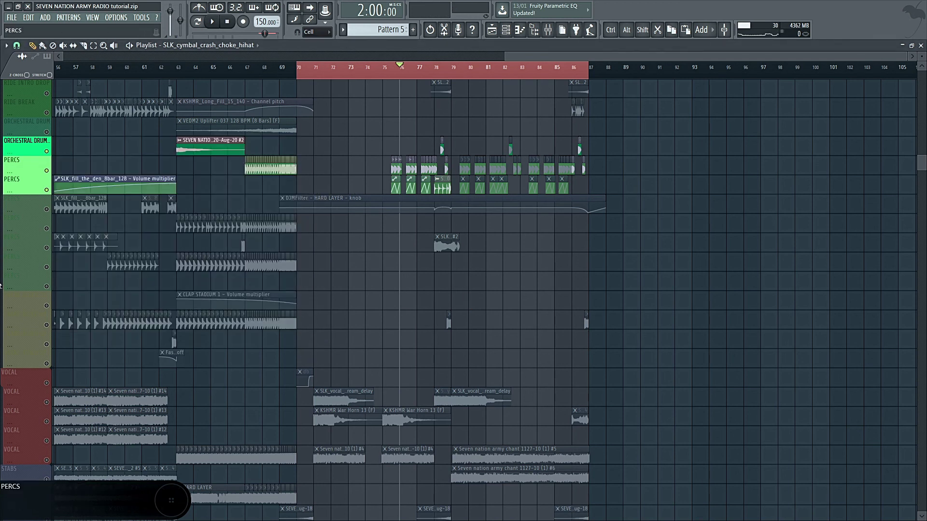
{"action": "left_click", "coordinate": [52, 208]}
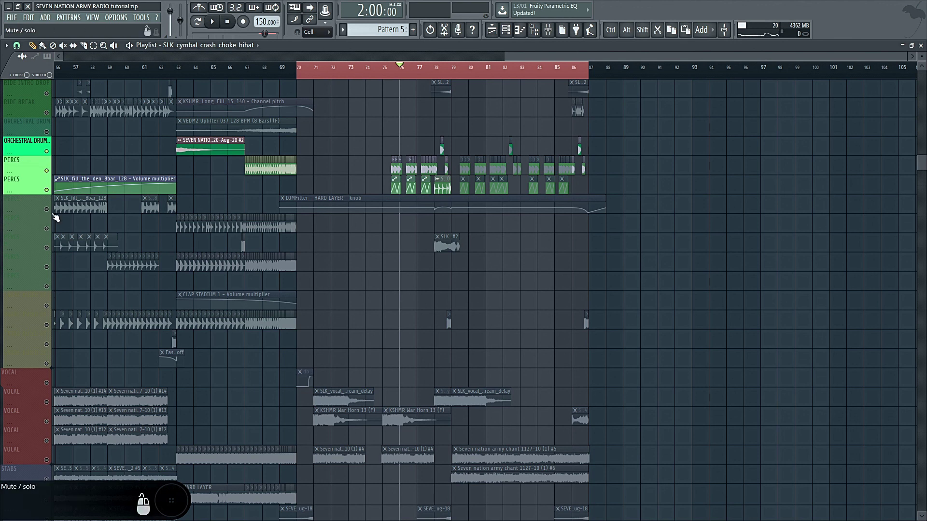
Enable the VOCAL track with the chant clips, the tall SYNTH track, Track 49 and Track 50.
{"action": "scroll", "coordinate": [55, 217], "scroll_direction": "down", "scroll_amount": 3}
{"action": "scroll", "coordinate": [56, 219], "scroll_direction": "down", "scroll_amount": 15}
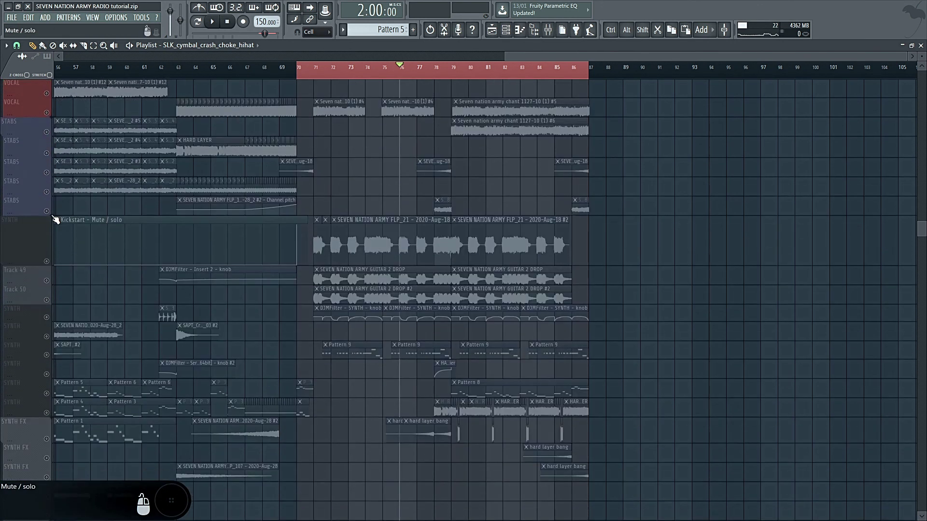
{"action": "scroll", "coordinate": [48, 143], "scroll_direction": "up", "scroll_amount": 2}
{"action": "left_click", "coordinate": [45, 154]}
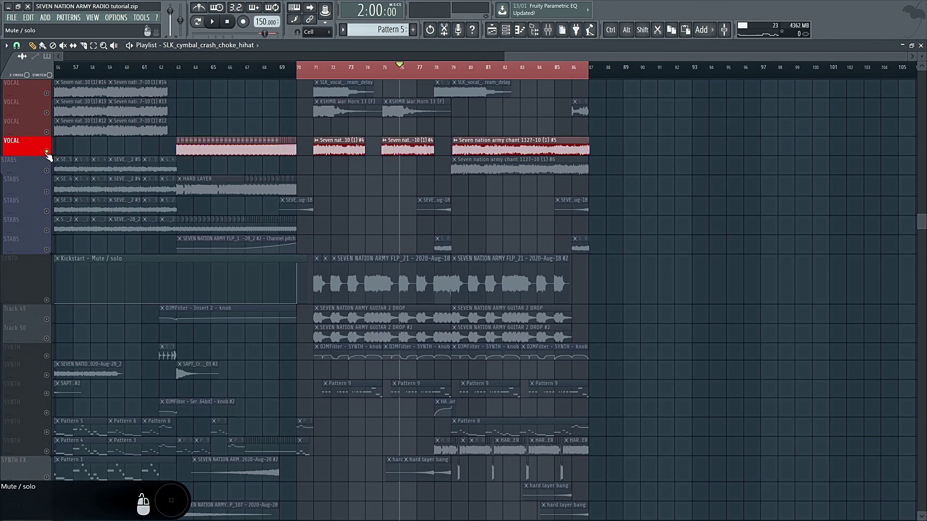
{"action": "scroll", "coordinate": [48, 158], "scroll_direction": "down", "scroll_amount": 6}
{"action": "left_click", "coordinate": [47, 177]}
{"action": "left_click_drag", "start_coordinate": [46, 208], "coordinate": [49, 215]}
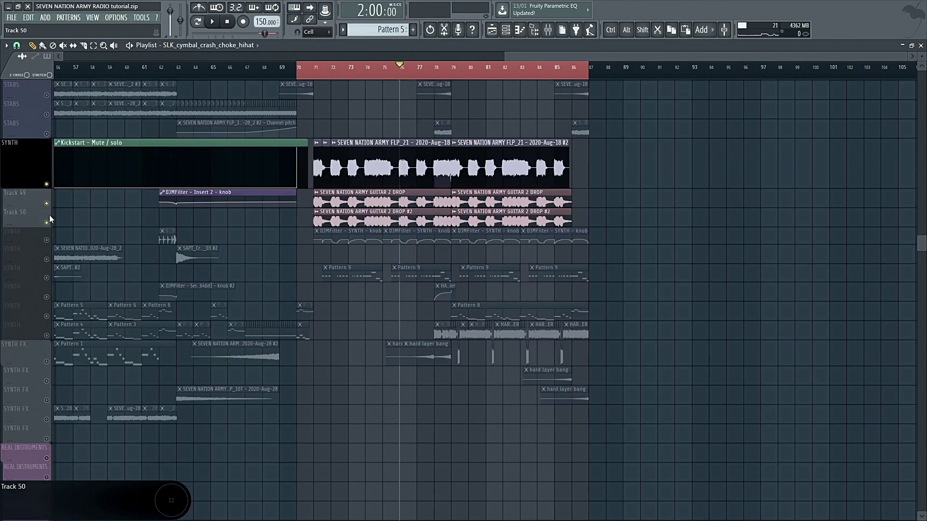
Audition the synth and guitar layers from bar 71, adding the SYNTH track with the DJMFilter automation.
{"action": "left_click", "coordinate": [322, 70]}
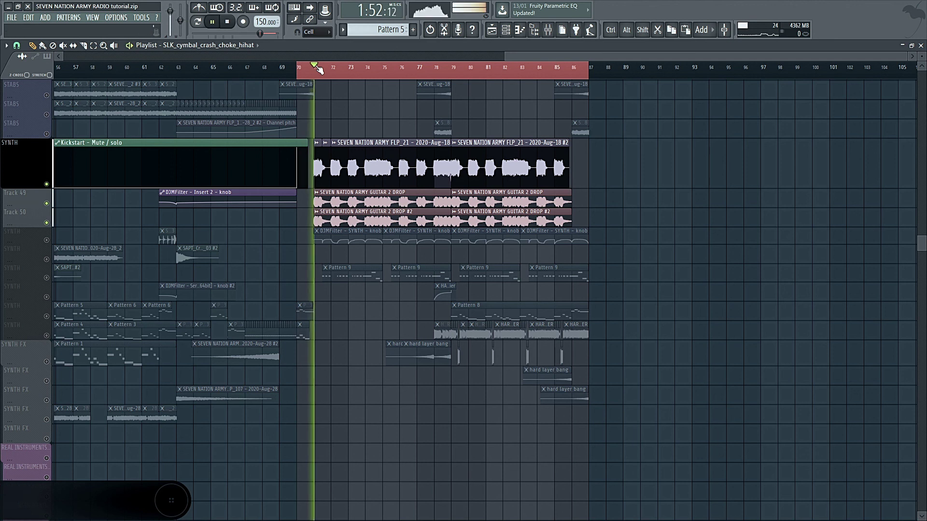
{"action": "left_click", "coordinate": [30, 238]}
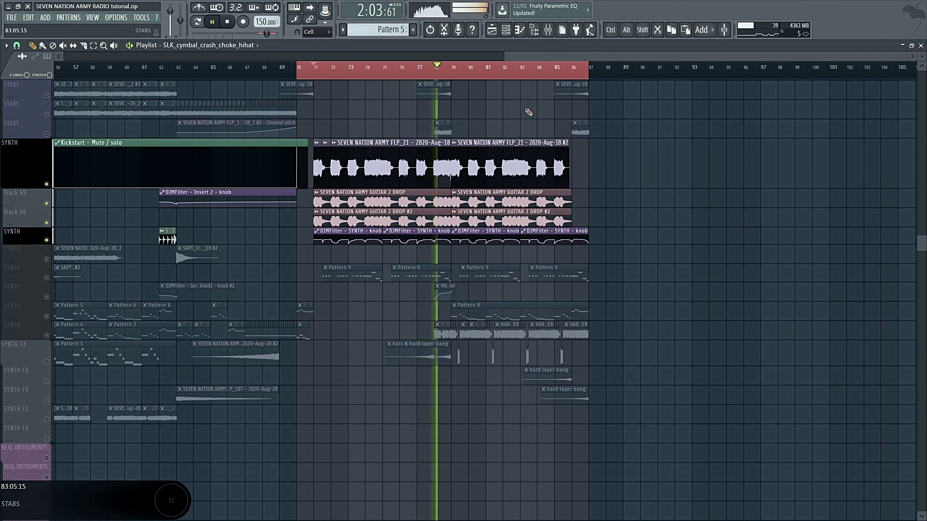
{"action": "key", "text": "space"}
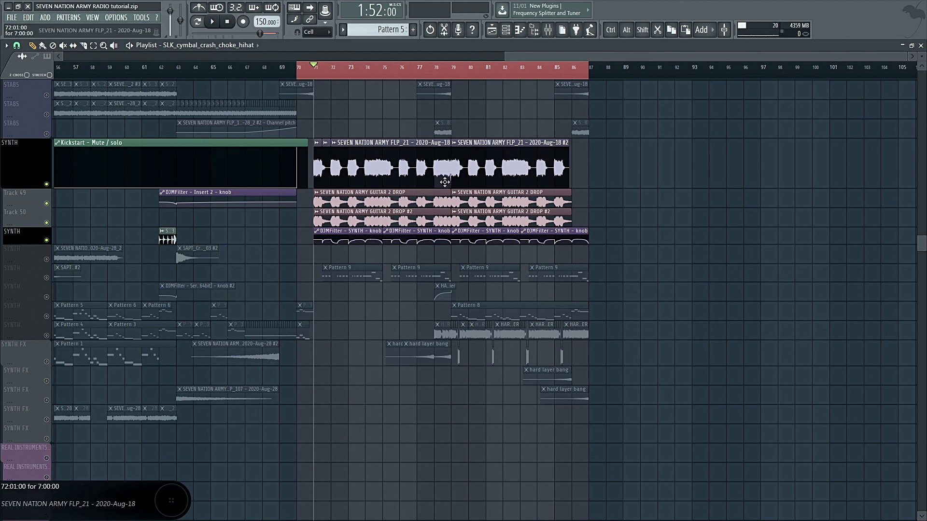
View the sample settings of the SEVEN NATION ARMY FLP_21 clip on the tall SYNTH track.
{"action": "double_click", "coordinate": [364, 176]}
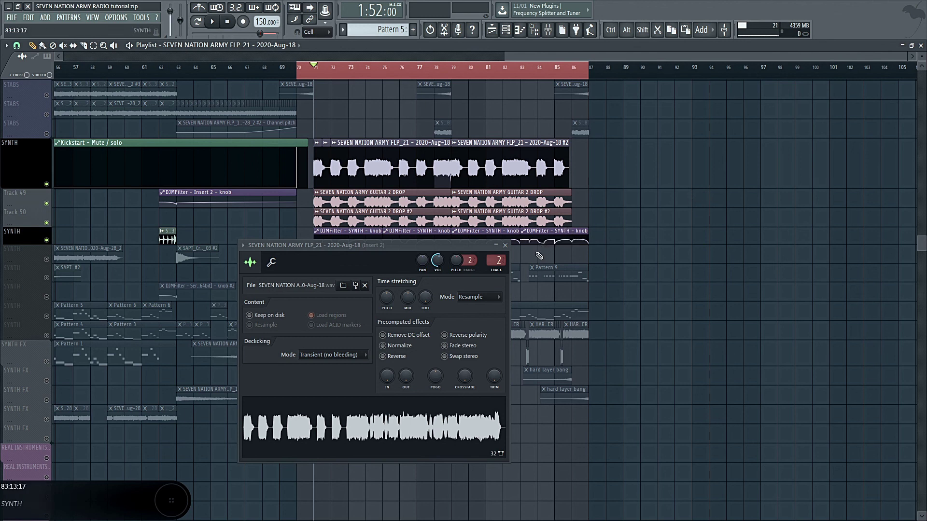
{"action": "left_click", "coordinate": [504, 245]}
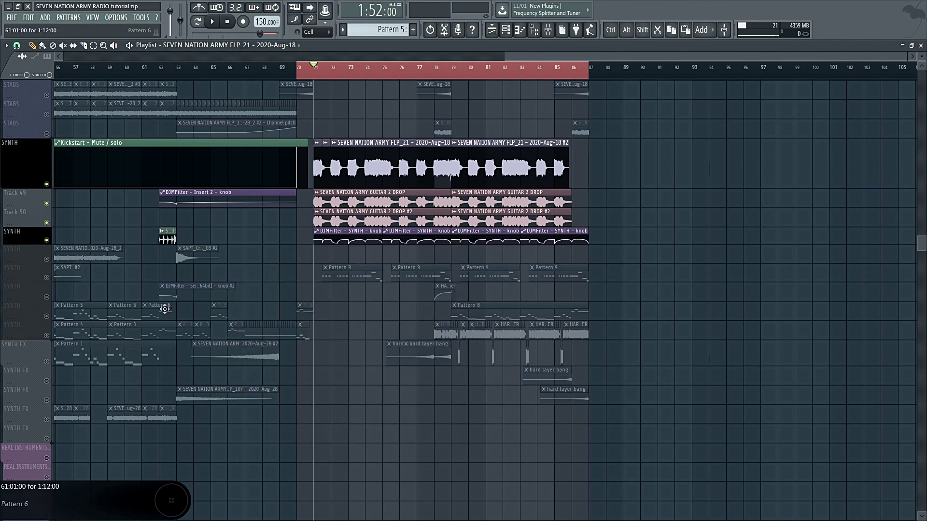
{"action": "mouse_move", "coordinate": [301, 187]}
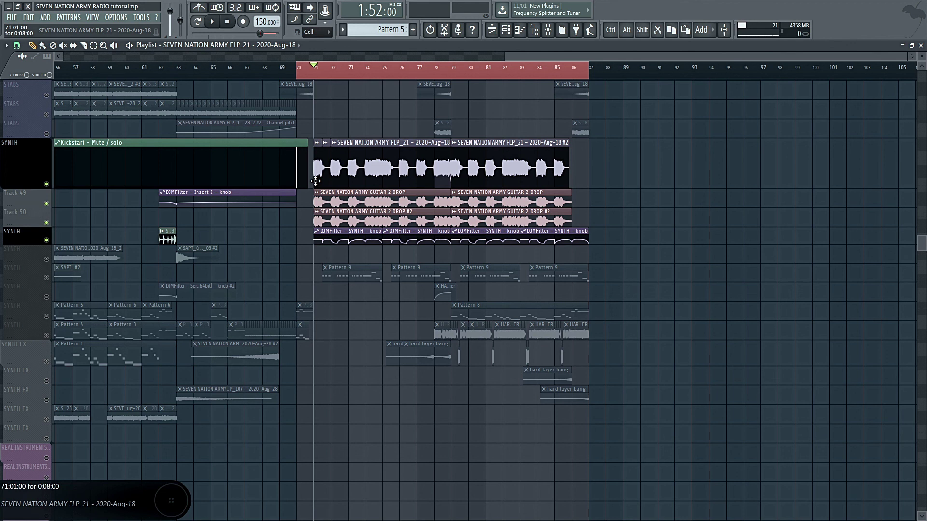
Enable the SYNTH track containing the Pattern 9 clips and audition it with the guitar layers from bar 71.
{"action": "left_click", "coordinate": [46, 277]}
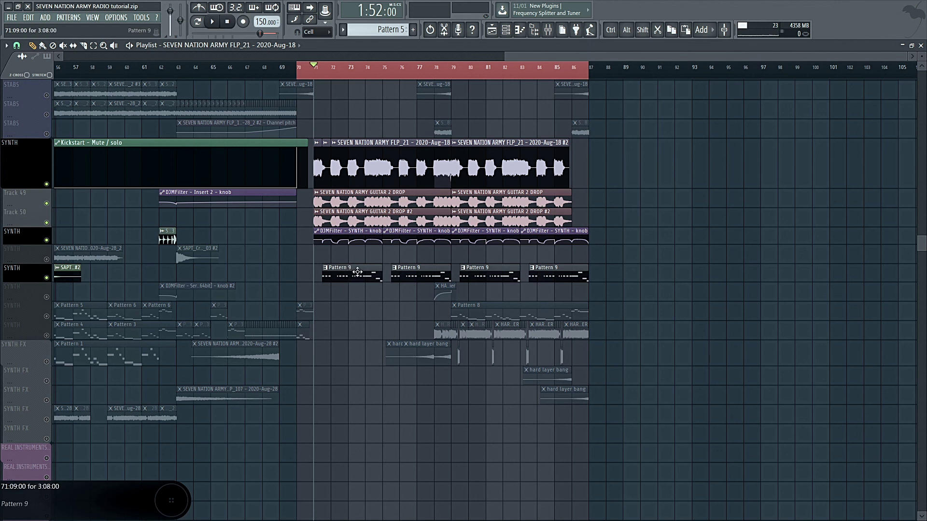
{"action": "key", "text": "space"}
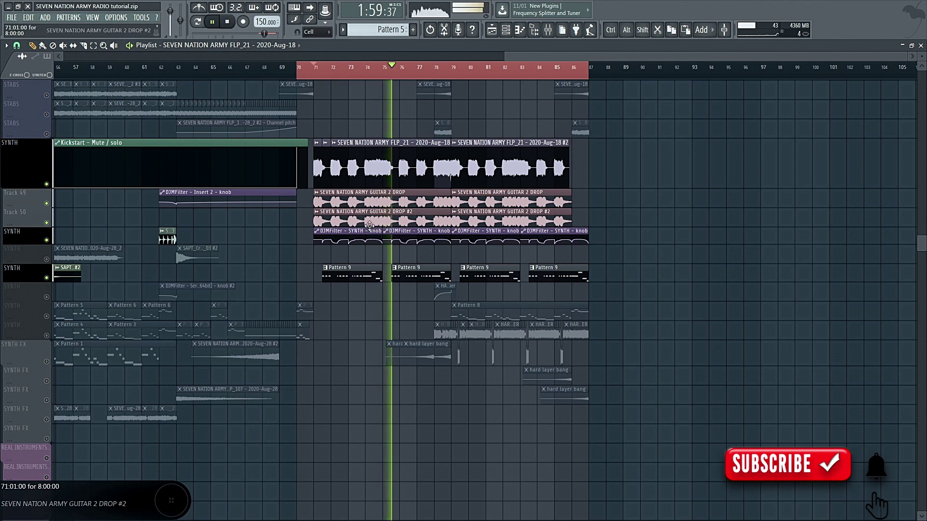
{"action": "scroll", "coordinate": [415, 306], "scroll_direction": "down", "scroll_amount": 2}
{"action": "scroll", "coordinate": [415, 305], "scroll_direction": "up", "scroll_amount": 2}
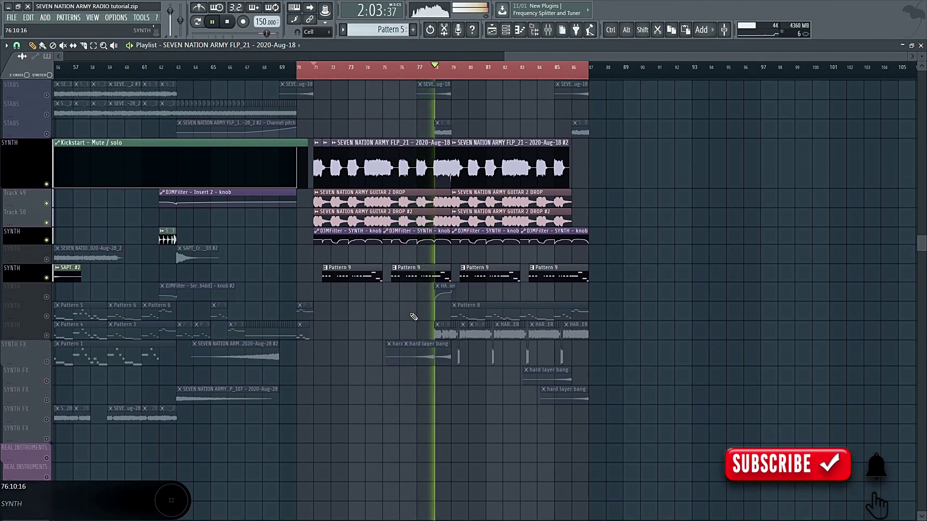
{"action": "key", "text": "space"}
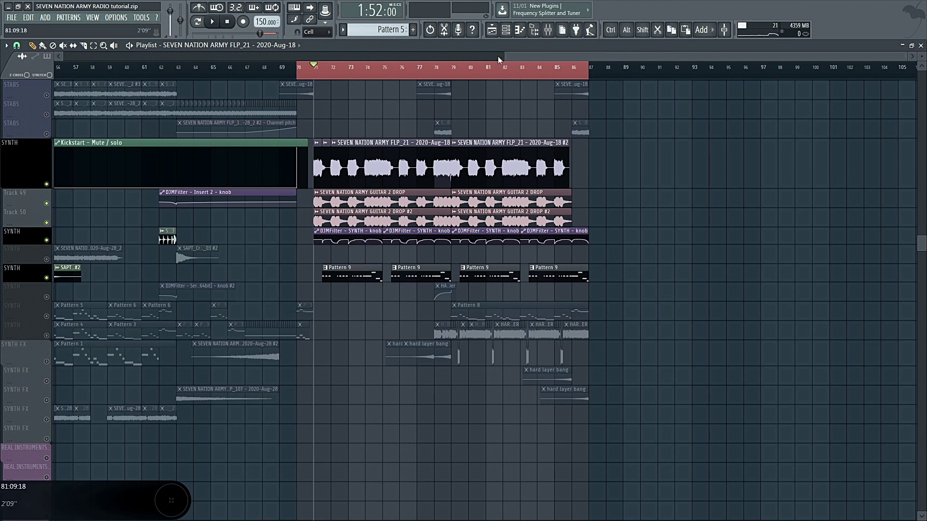
Examine Pattern 9's notes in the piano roll and the VANDALISM_Bass_Black Mask preset in its Sylenth1 #2 channel.
{"action": "double_click", "coordinate": [360, 276]}
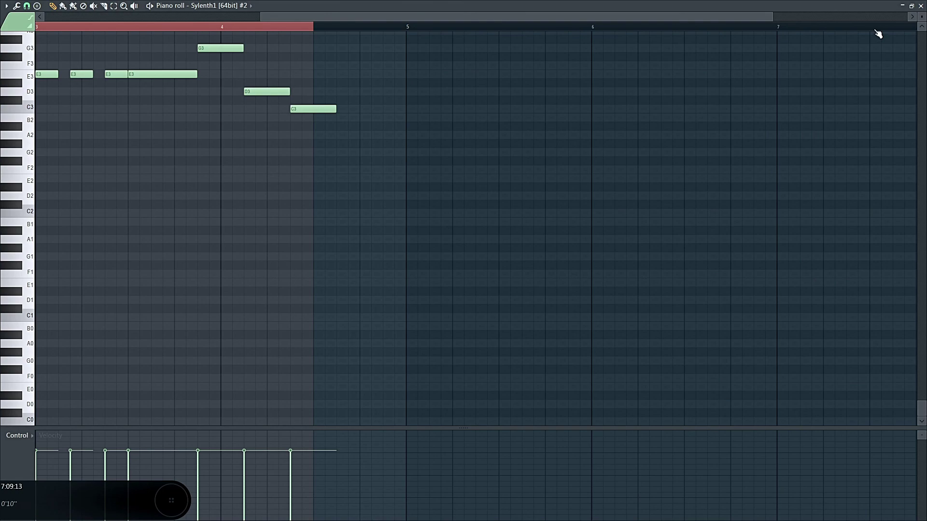
{"action": "left_click", "coordinate": [920, 5]}
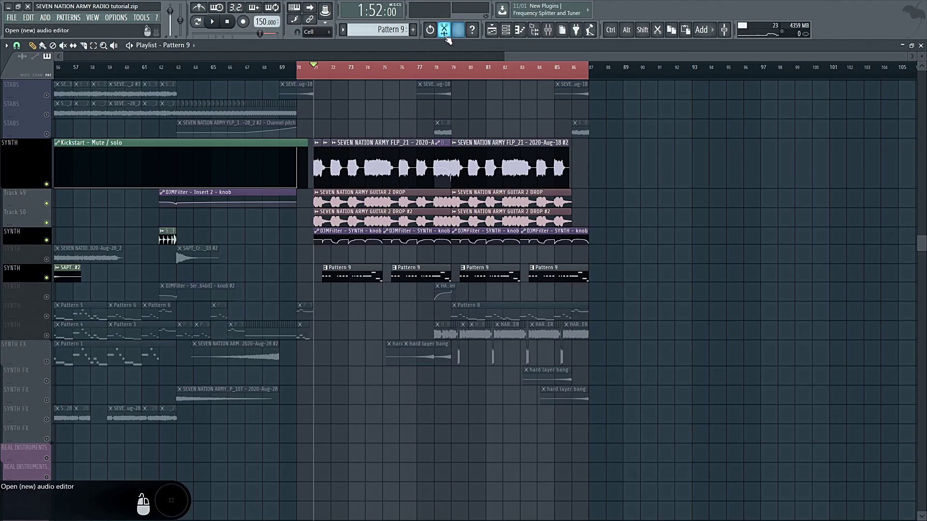
{"action": "left_click", "coordinate": [506, 30]}
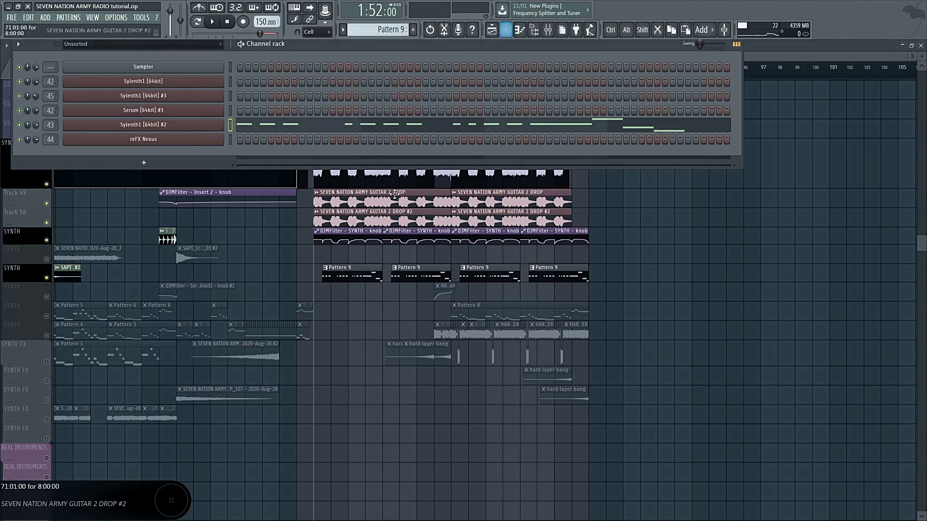
{"action": "left_click", "coordinate": [190, 125]}
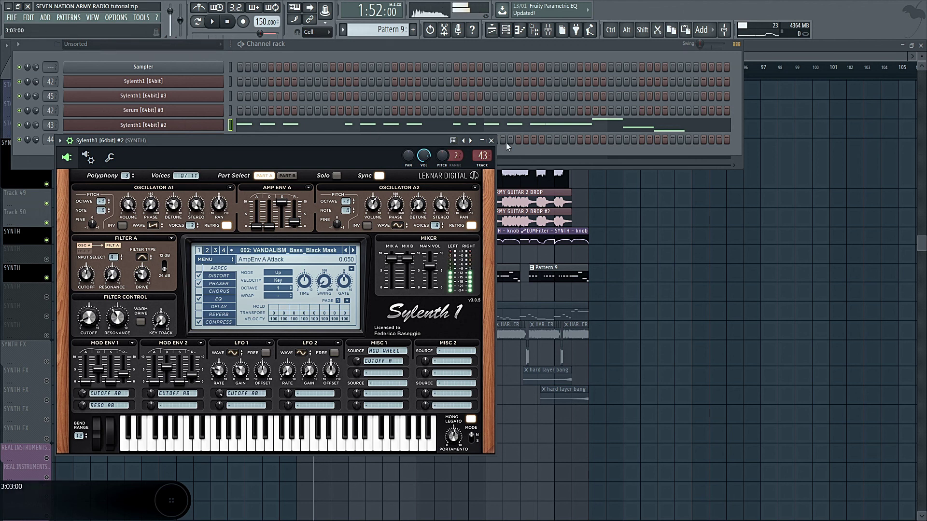
{"action": "left_click", "coordinate": [666, 208]}
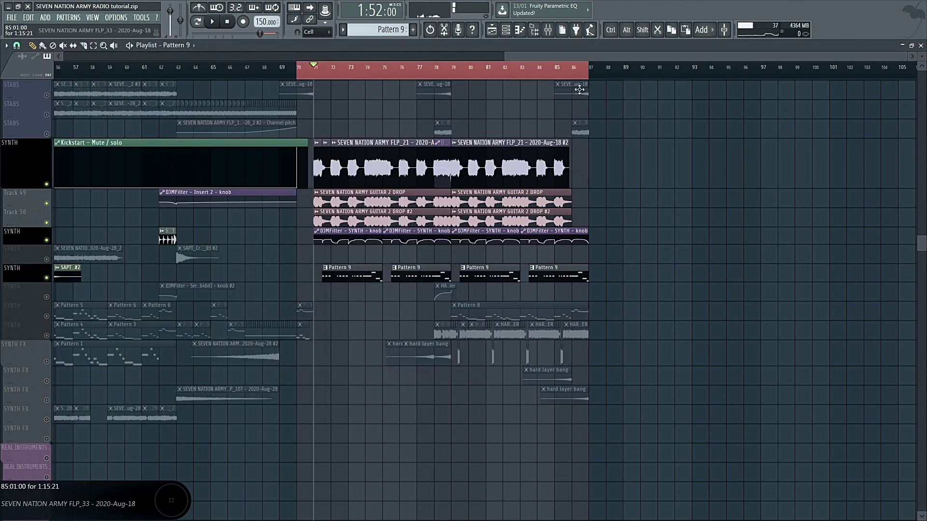
Review the FabFilter Pro-Q 2, SSLEQ Stereo and OTT settings on the SYNTH mixer channel.
{"action": "left_click", "coordinate": [548, 29]}
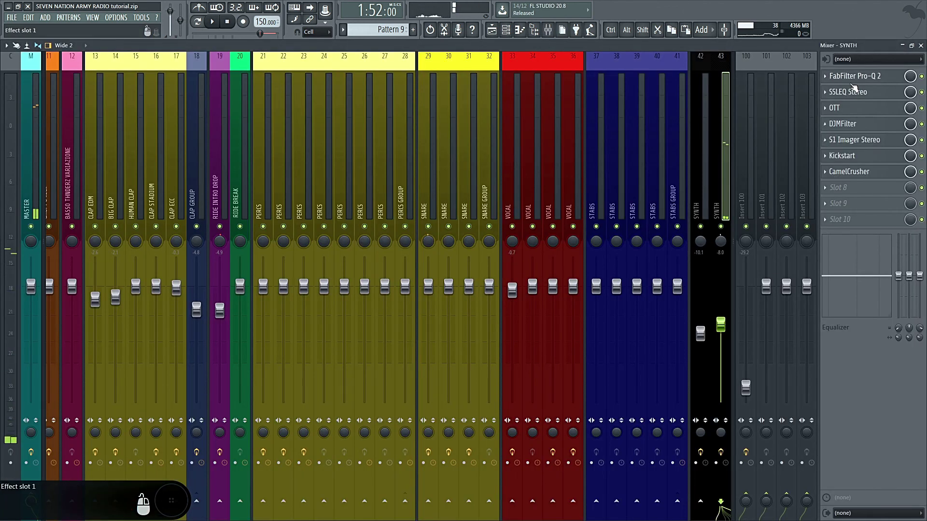
{"action": "left_click", "coordinate": [857, 80]}
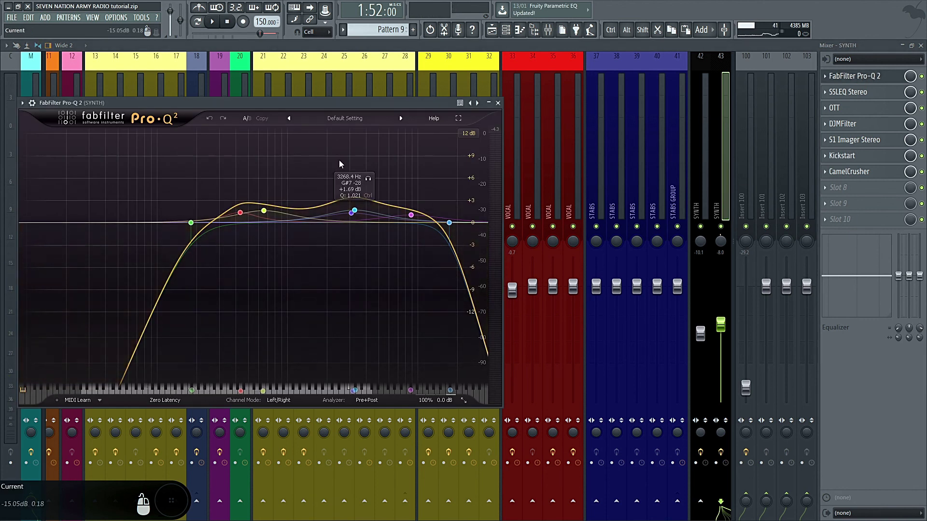
{"action": "left_click", "coordinate": [891, 92]}
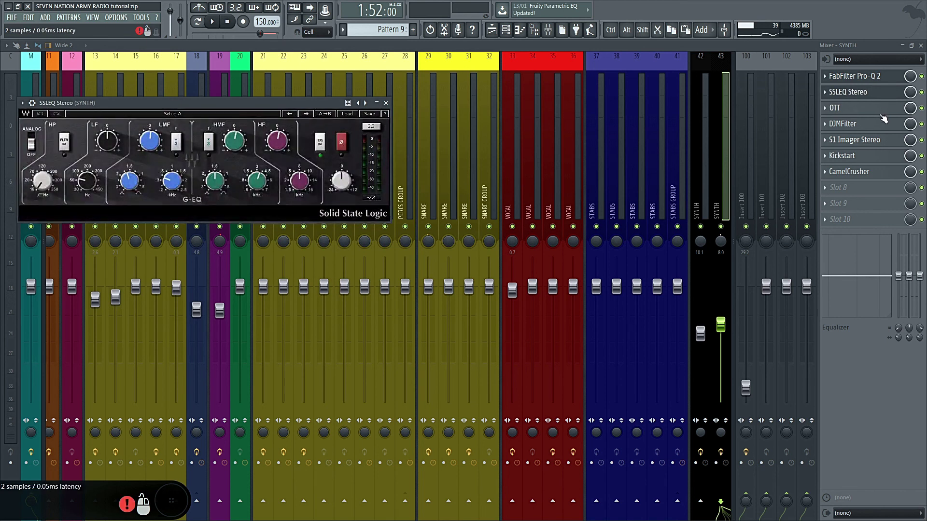
{"action": "left_click", "coordinate": [883, 120]}
{"action": "left_click", "coordinate": [880, 108]}
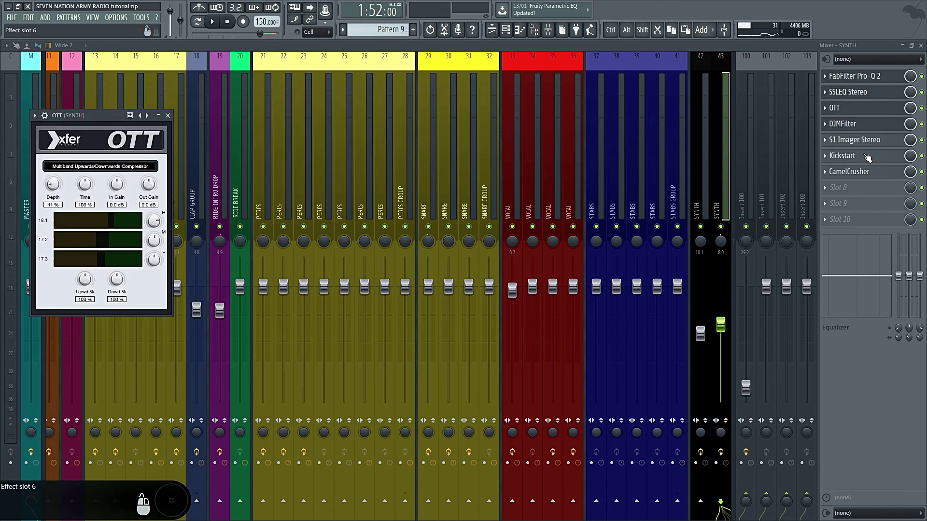
Review the S1 Imager Stereo, Kickstart and CamelCrusher settings on the SYNTH mixer channel.
{"action": "left_click", "coordinate": [867, 147]}
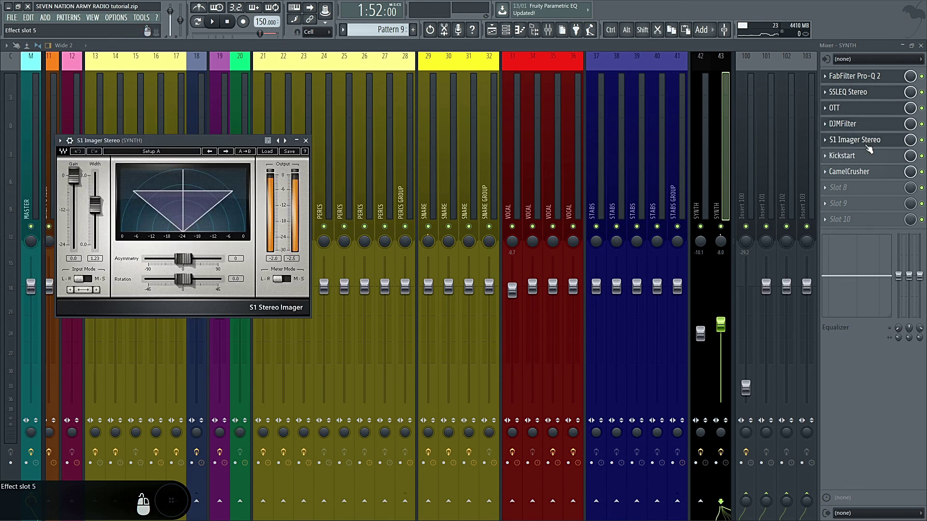
{"action": "left_click", "coordinate": [864, 155]}
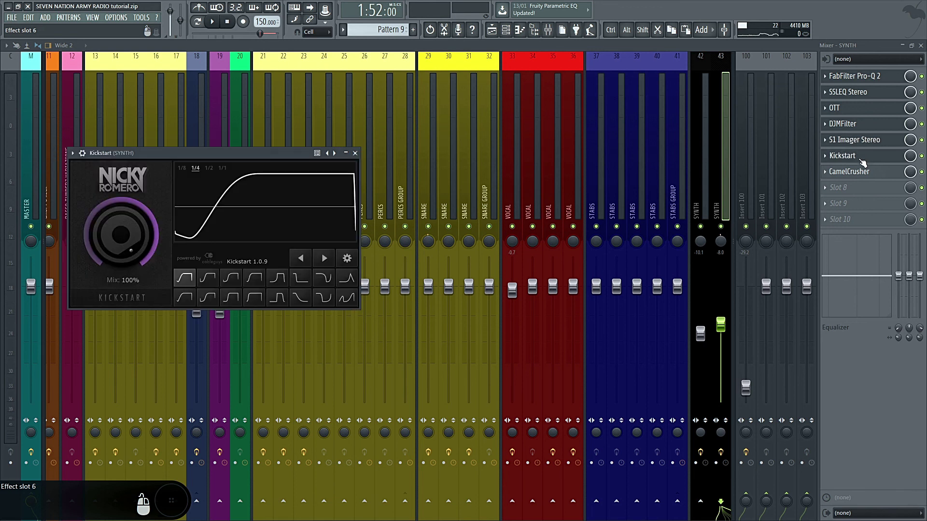
{"action": "left_click", "coordinate": [866, 173]}
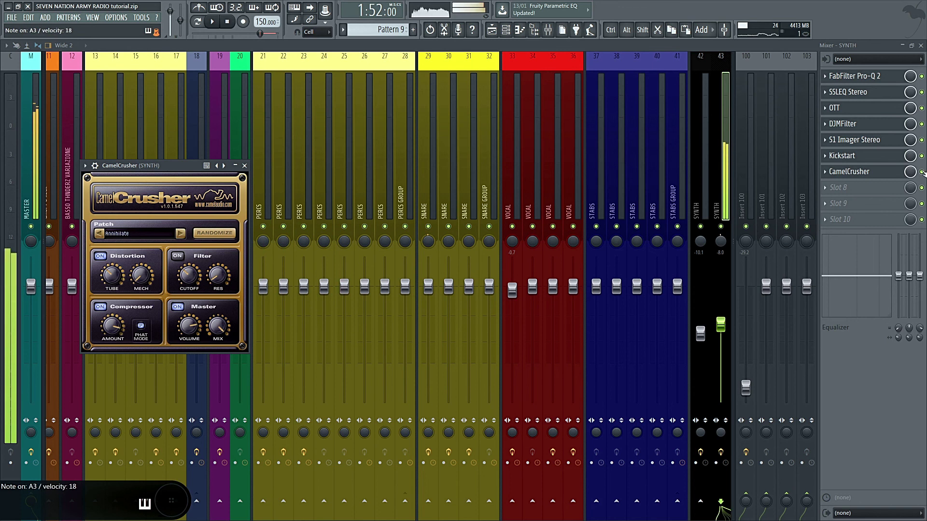
{"action": "left_click", "coordinate": [868, 173]}
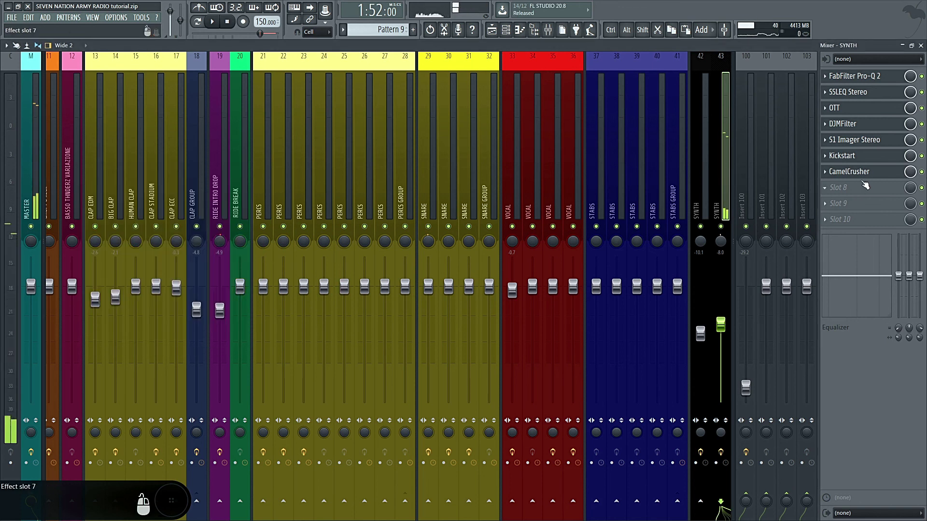
{"action": "left_click", "coordinate": [865, 173]}
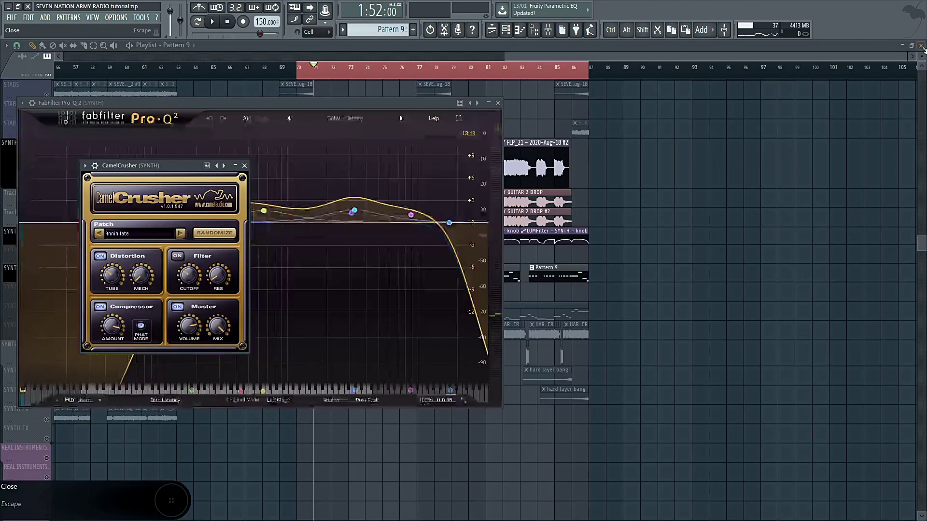
Solo the SYNTH track with the HARD LAYER clips, adding the Pattern 8 SYNTH and hard layer bang SYNTH FX tracks.
{"action": "scroll", "coordinate": [654, 241], "scroll_direction": "down", "scroll_amount": 6}
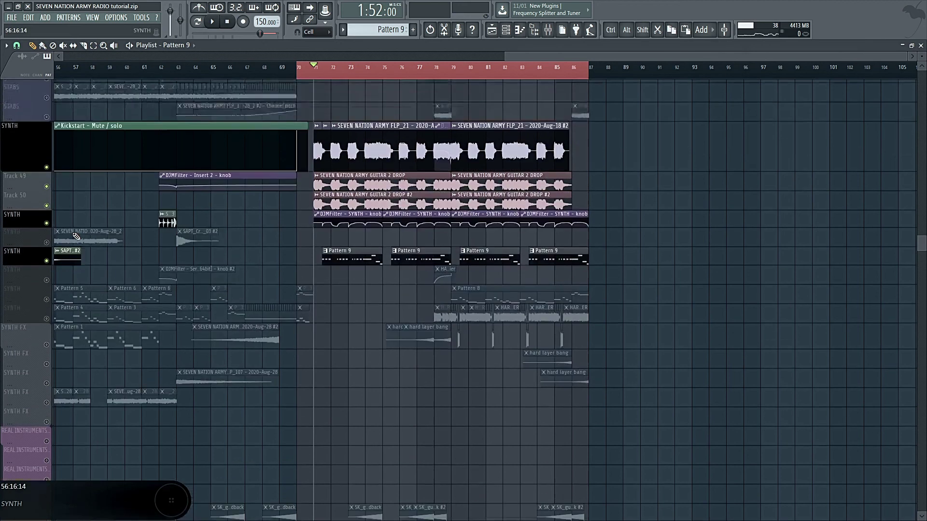
{"action": "scroll", "coordinate": [672, 375], "scroll_direction": "up", "scroll_amount": 8}
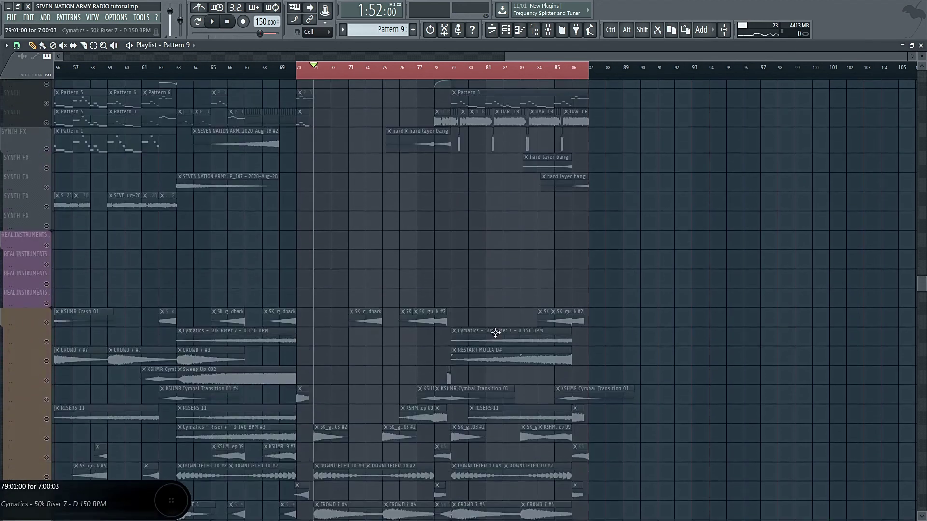
{"action": "scroll", "coordinate": [450, 319], "scroll_direction": "down", "scroll_amount": 1}
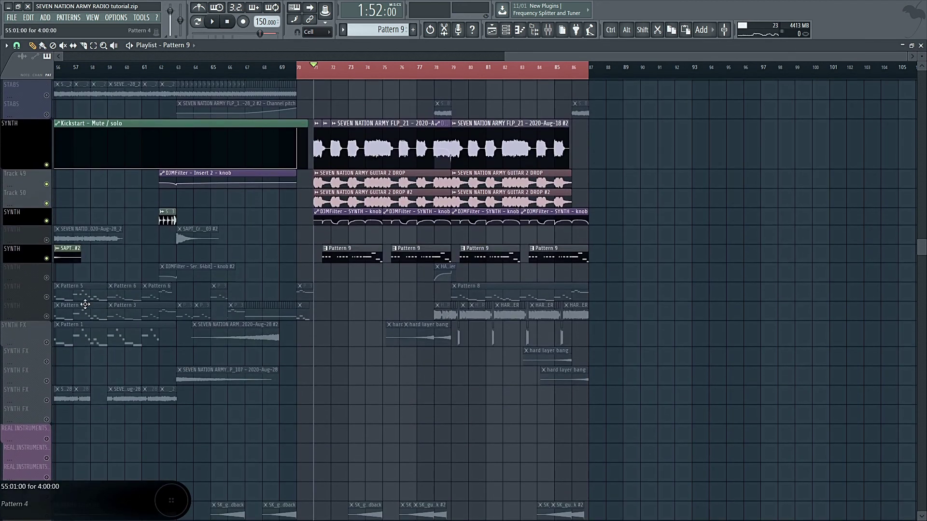
{"action": "right_click", "coordinate": [49, 316]}
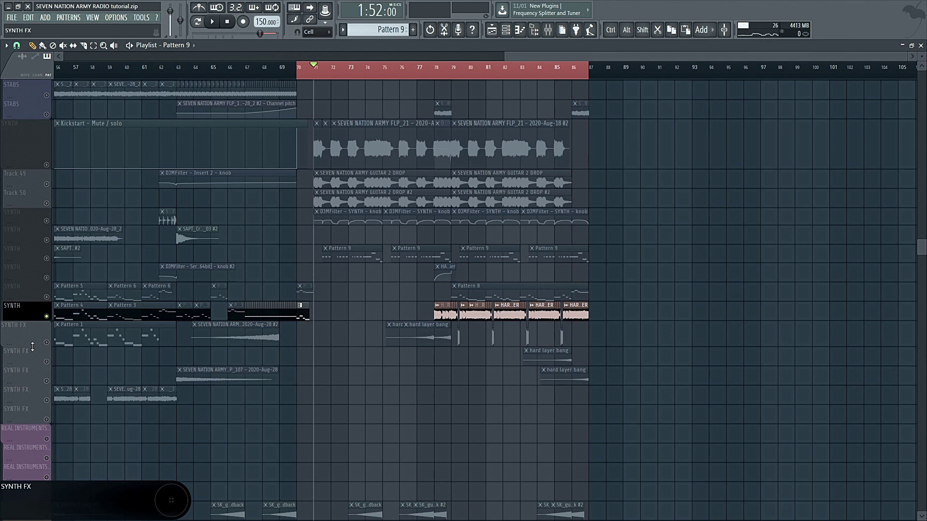
{"action": "left_click", "coordinate": [46, 342]}
{"action": "left_click", "coordinate": [47, 317]}
{"action": "left_click", "coordinate": [46, 297]}
{"action": "left_click", "coordinate": [46, 316]}
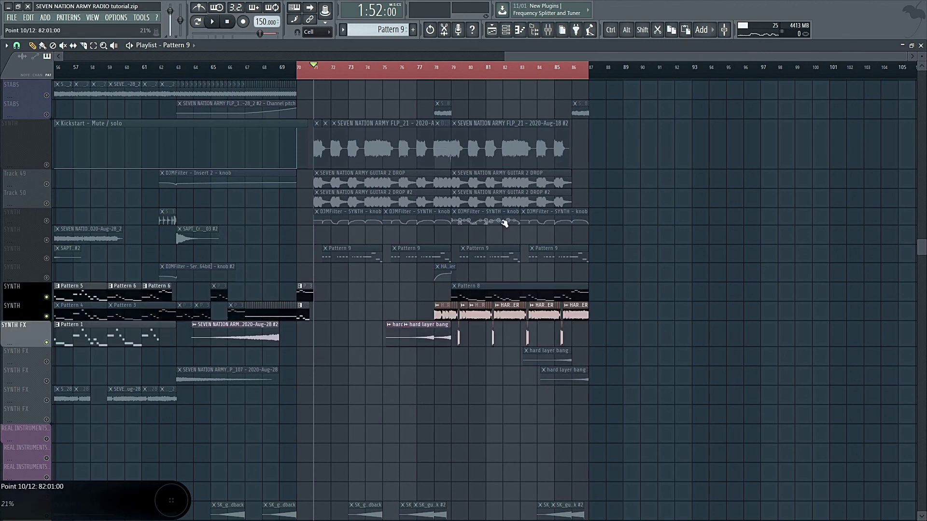
Audition the soloed hard layers from bar 79 and view the HARD LAYER clip's sample settings.
{"action": "scroll", "coordinate": [448, 63], "scroll_direction": "left", "scroll_amount": 2}
{"action": "left_click", "coordinate": [475, 67]}
{"action": "left_click", "coordinate": [487, 68]}
{"action": "key", "text": "space"}
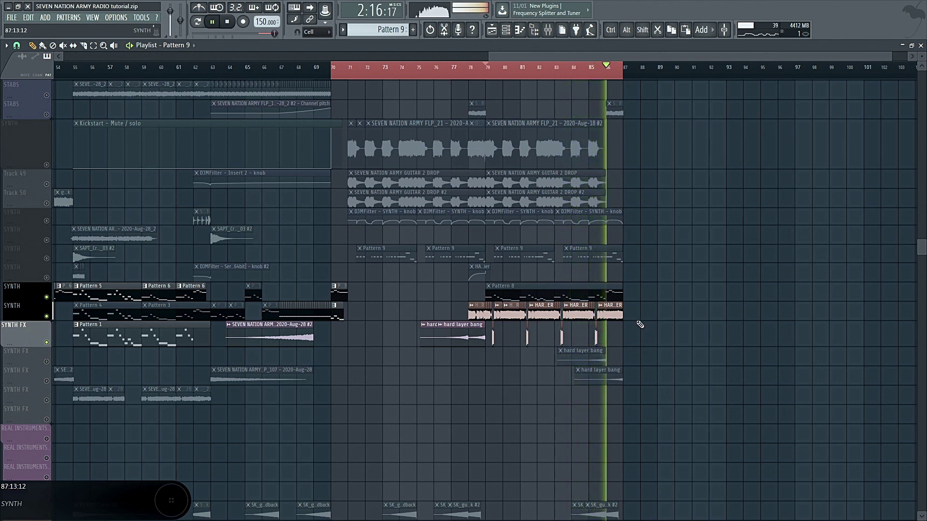
{"action": "key", "text": "space"}
{"action": "double_click", "coordinate": [617, 317]}
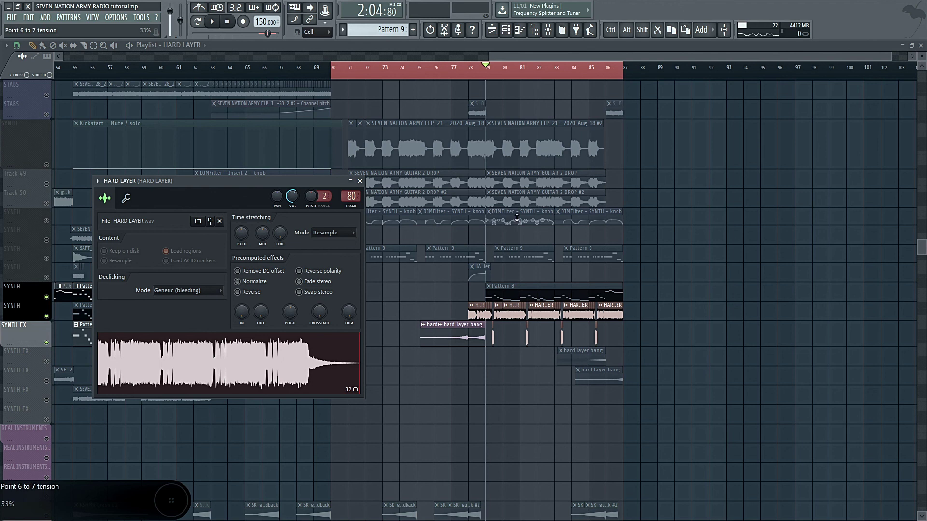
{"action": "left_click", "coordinate": [706, 275]}
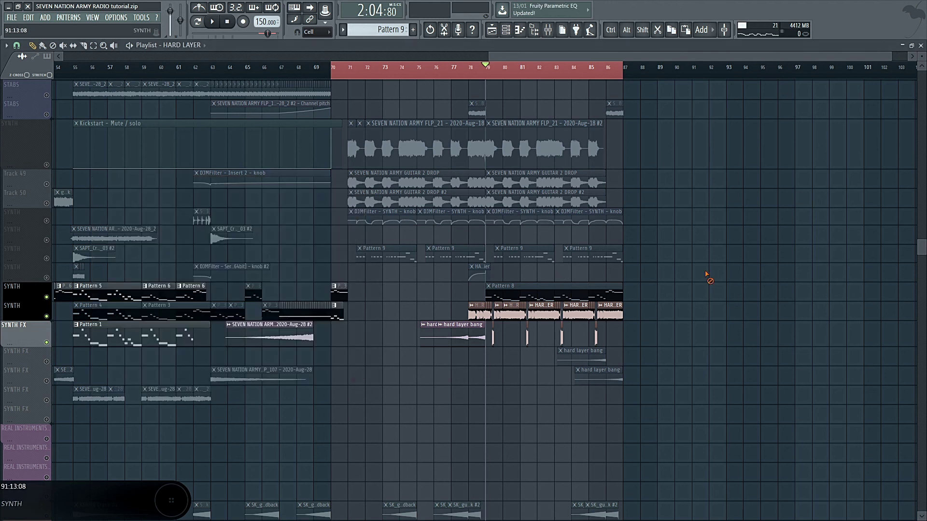
Unsolo the tracks and play the full drop from bar 79 while examining the whole arrangement.
{"action": "left_click", "coordinate": [50, 317]}
{"action": "key", "text": "space"}
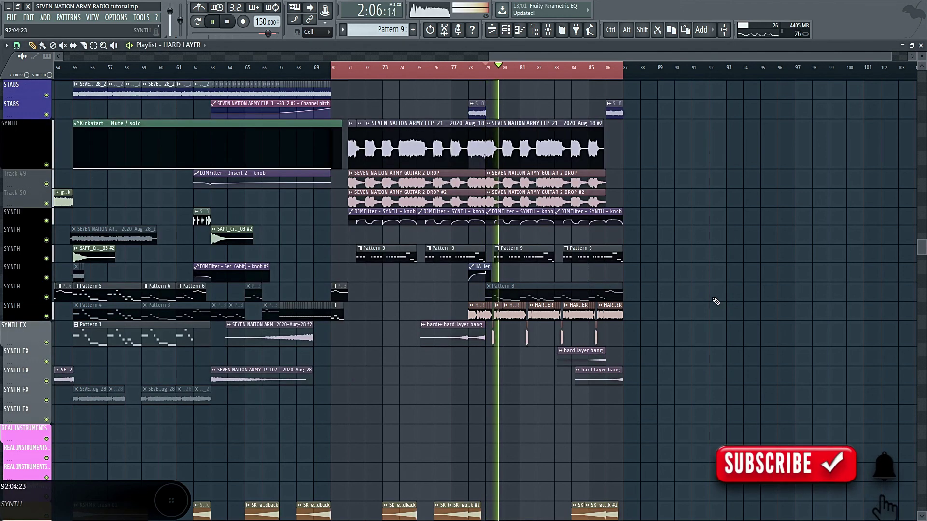
{"action": "scroll", "coordinate": [790, 294], "scroll_direction": "down", "scroll_amount": 5}
{"action": "scroll", "coordinate": [788, 290], "scroll_direction": "down", "scroll_amount": 6}
{"action": "scroll", "coordinate": [788, 284], "scroll_direction": "up", "scroll_amount": 3}
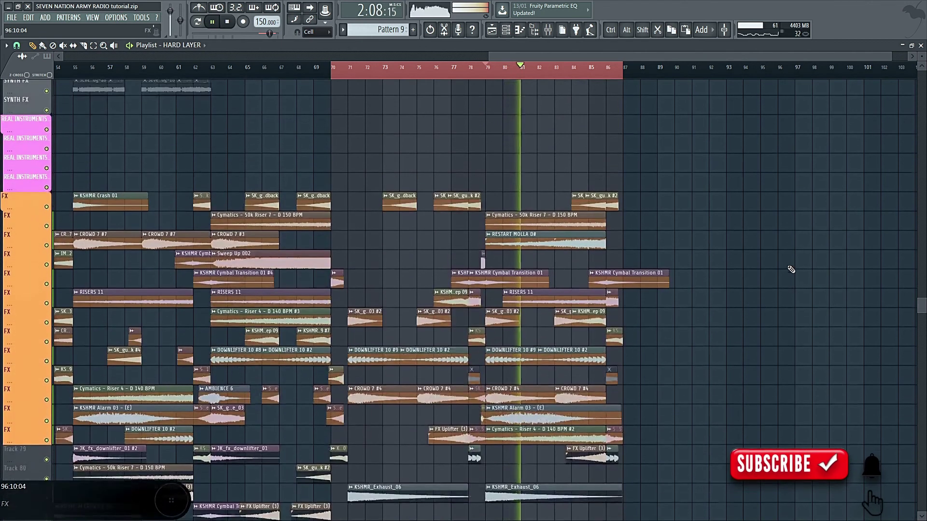
{"action": "scroll", "coordinate": [790, 266], "scroll_direction": "up", "scroll_amount": 12}
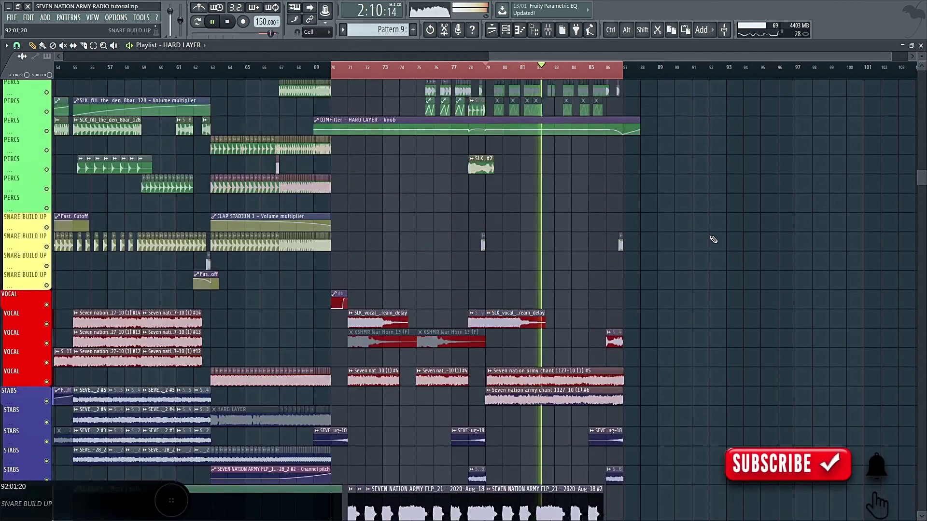
{"action": "scroll", "coordinate": [793, 213], "scroll_direction": "down", "scroll_amount": 3, "text": "alt"}
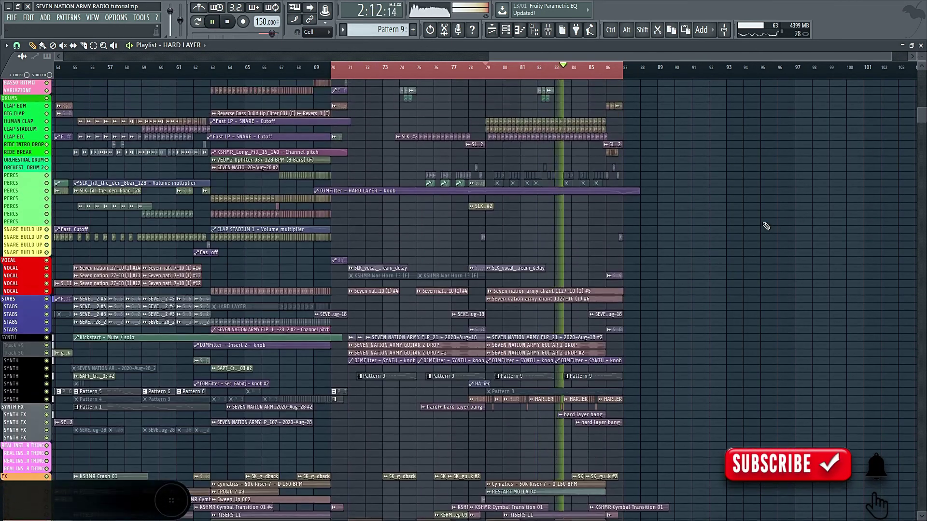
{"action": "scroll", "coordinate": [764, 223], "scroll_direction": "up", "scroll_amount": 3}
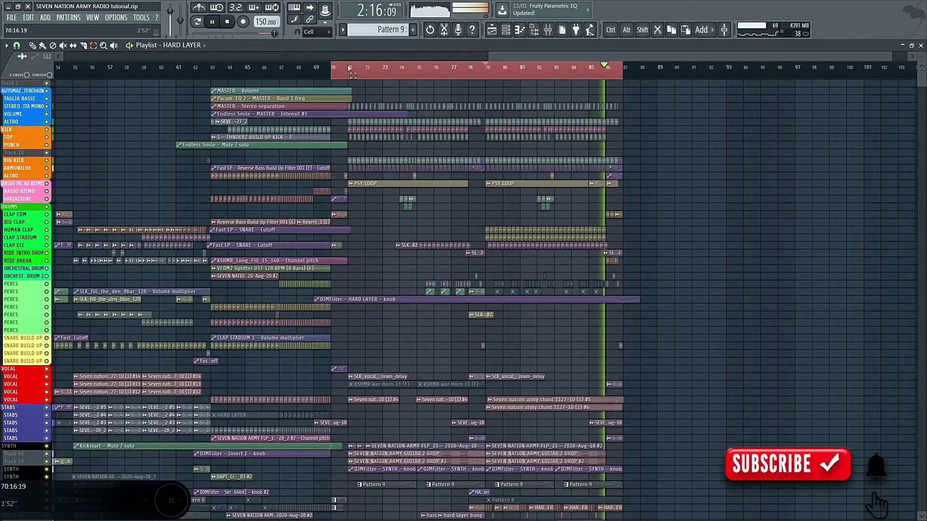
{"action": "key", "text": "space"}
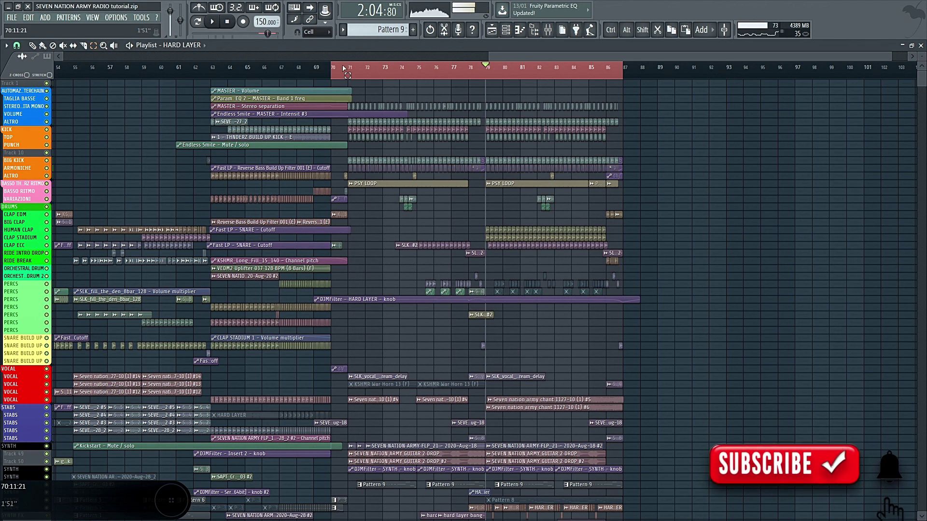
Clear the playlist's time selection and run the macro that switches smart disable for all plugins.
{"action": "left_click", "coordinate": [344, 68]}
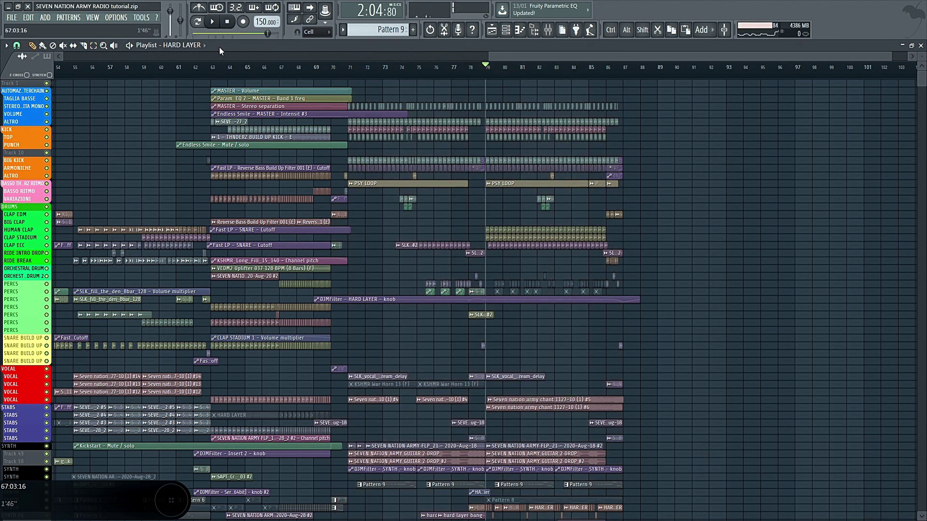
{"action": "left_click", "coordinate": [141, 17]}
{"action": "mouse_move", "coordinate": [173, 47]}
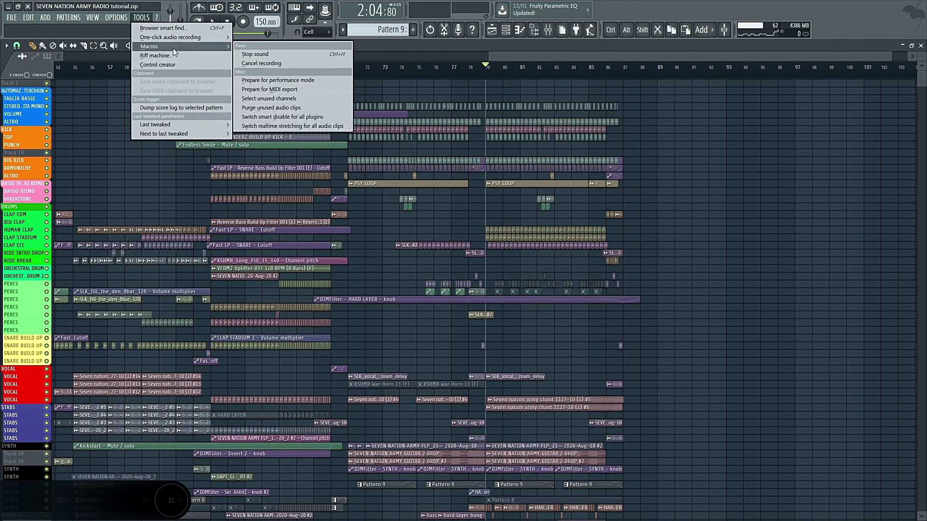
{"action": "left_click", "coordinate": [290, 121]}
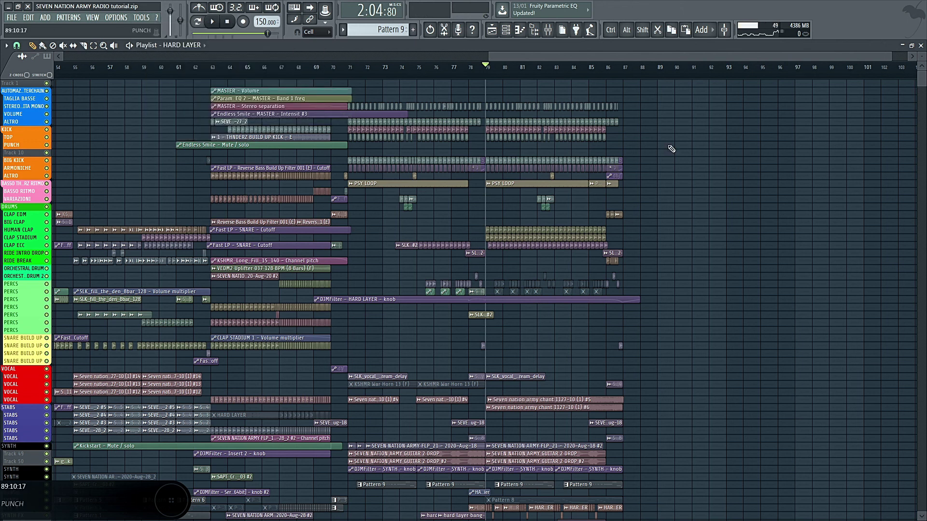